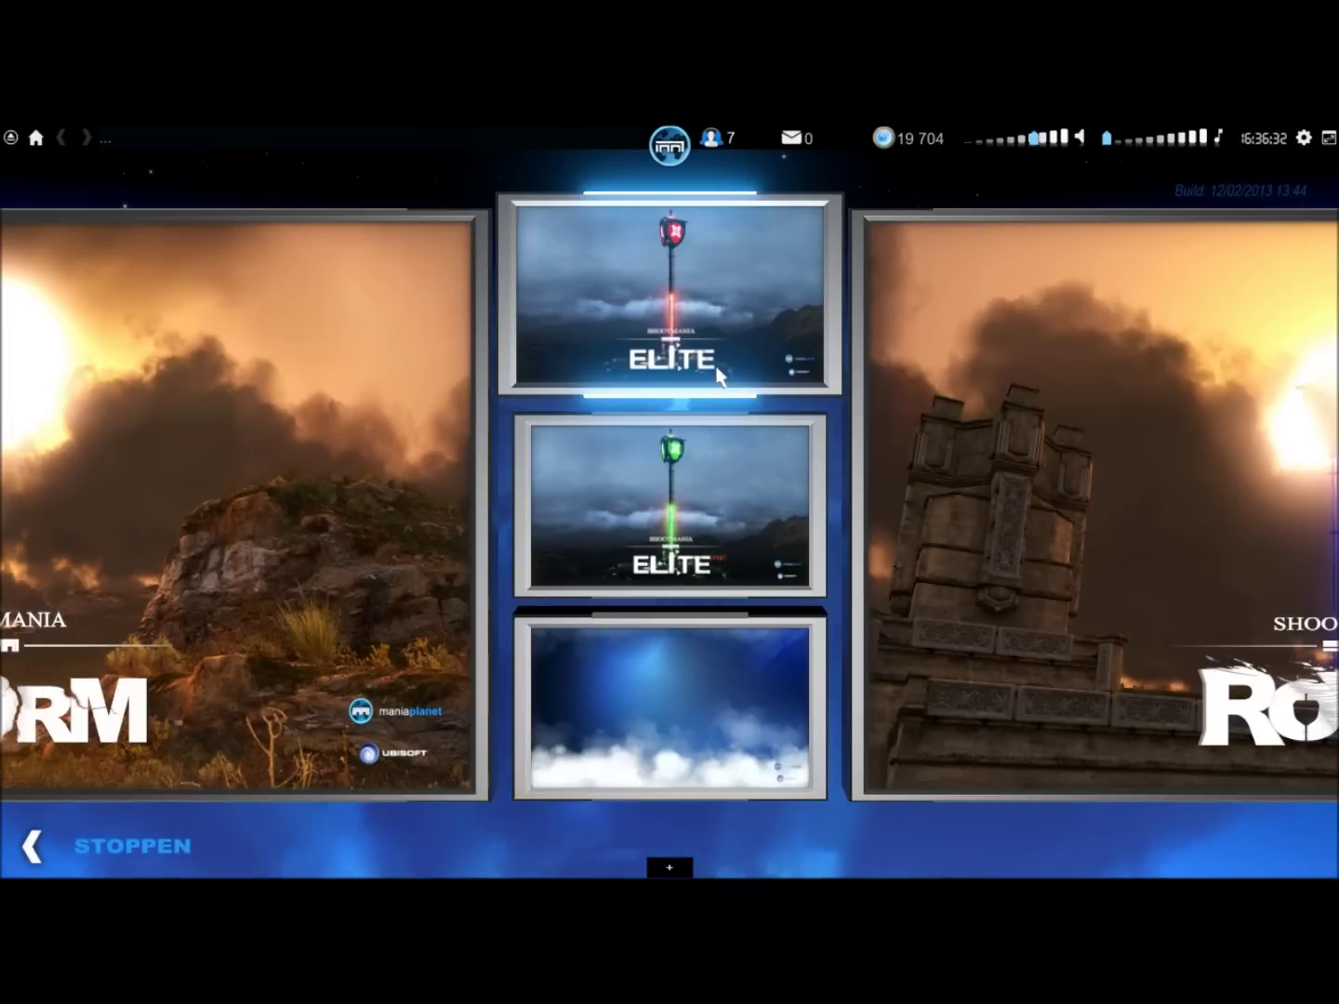
# Step: From ShootMania Elite's Editors menu, start a new map in the advanced editor on Land
pyautogui.click(718, 362)
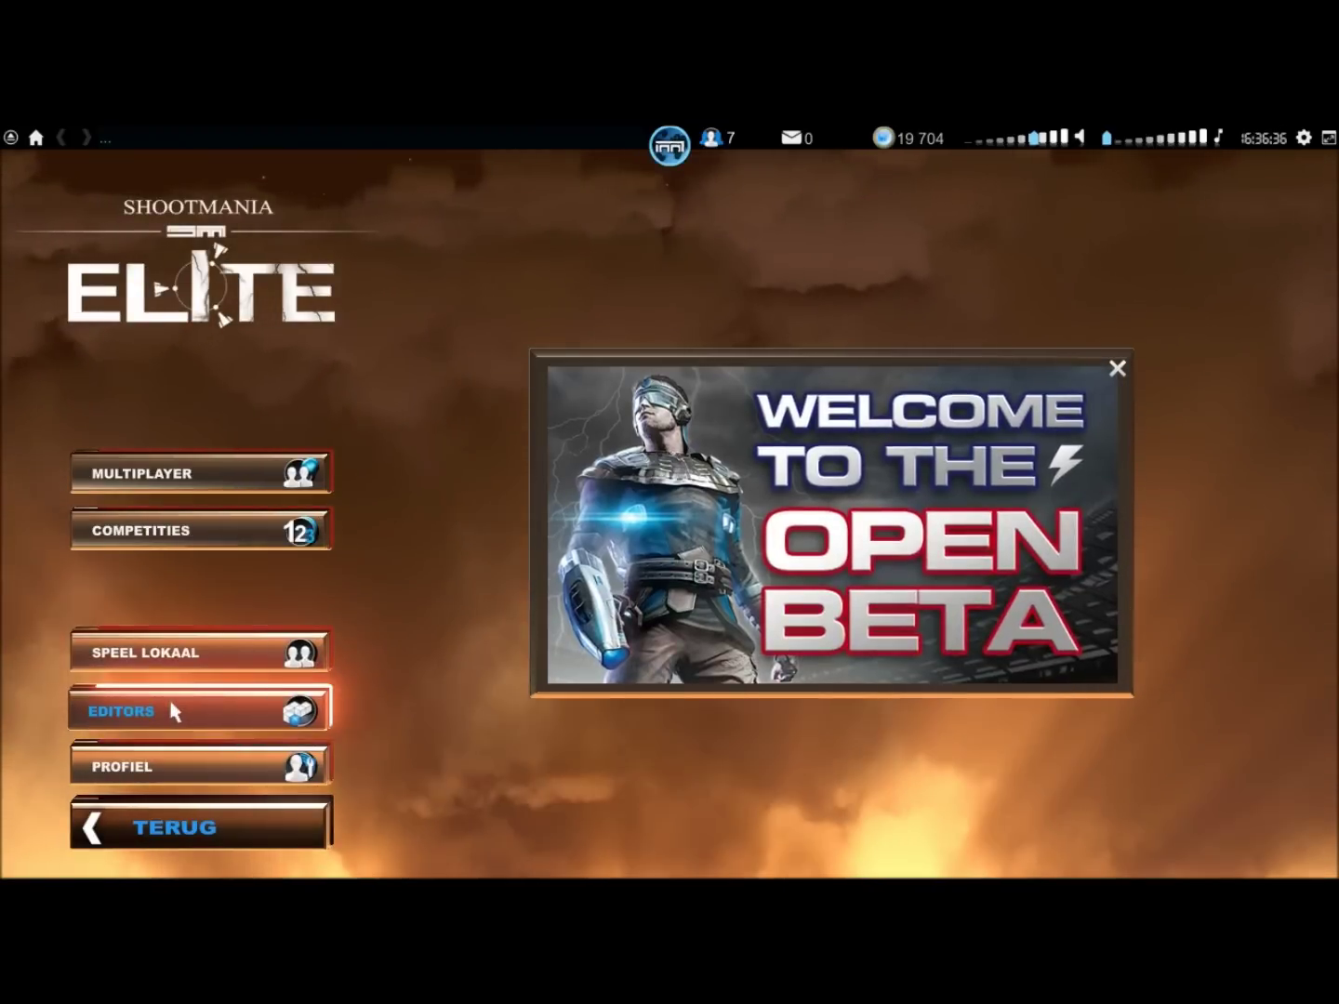
pyautogui.click(174, 711)
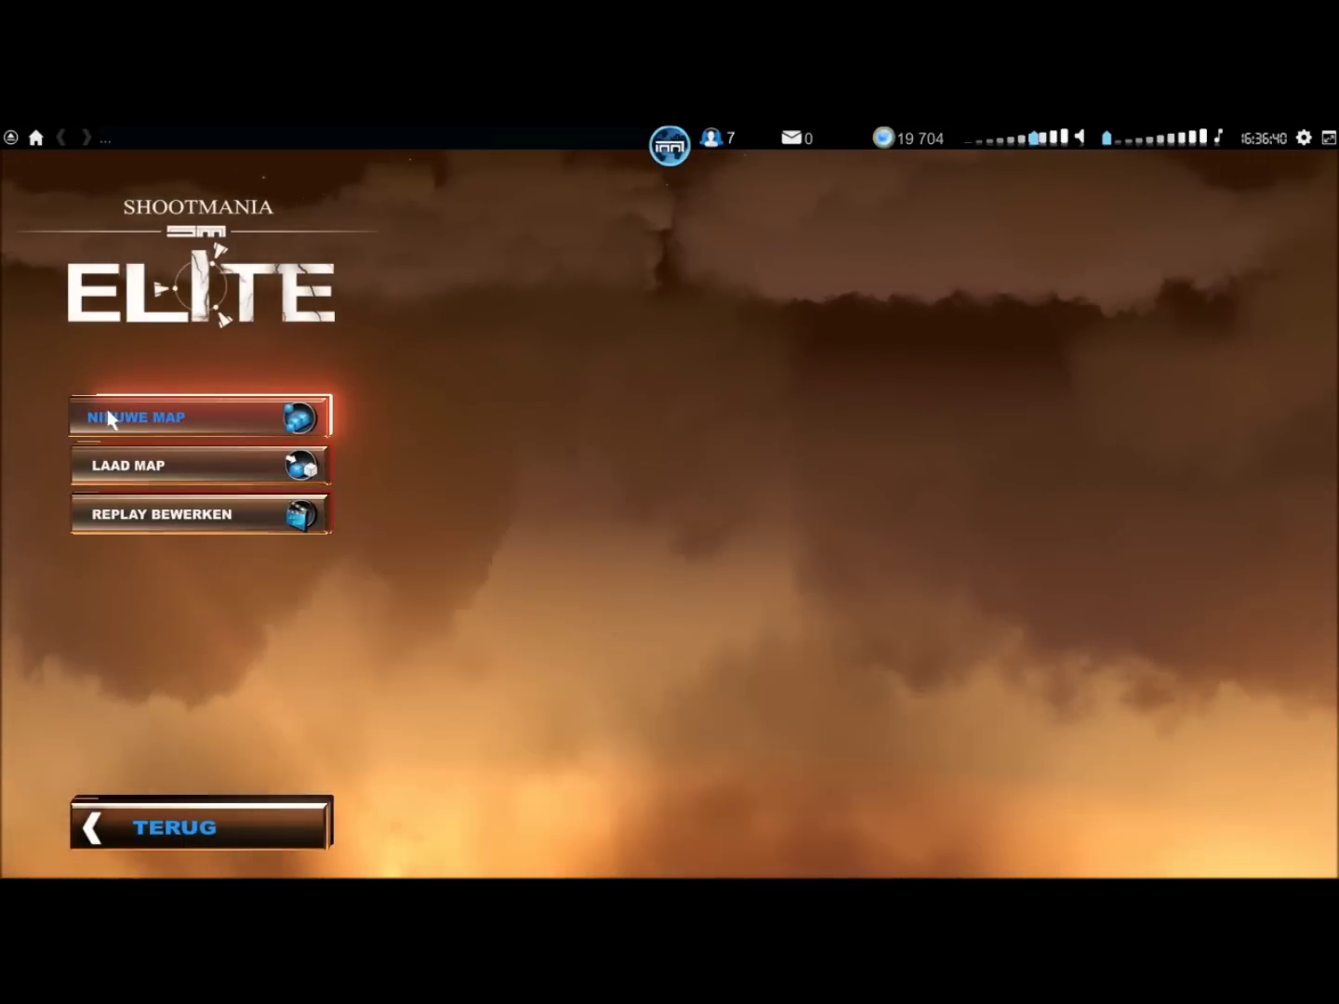
pyautogui.click(107, 409)
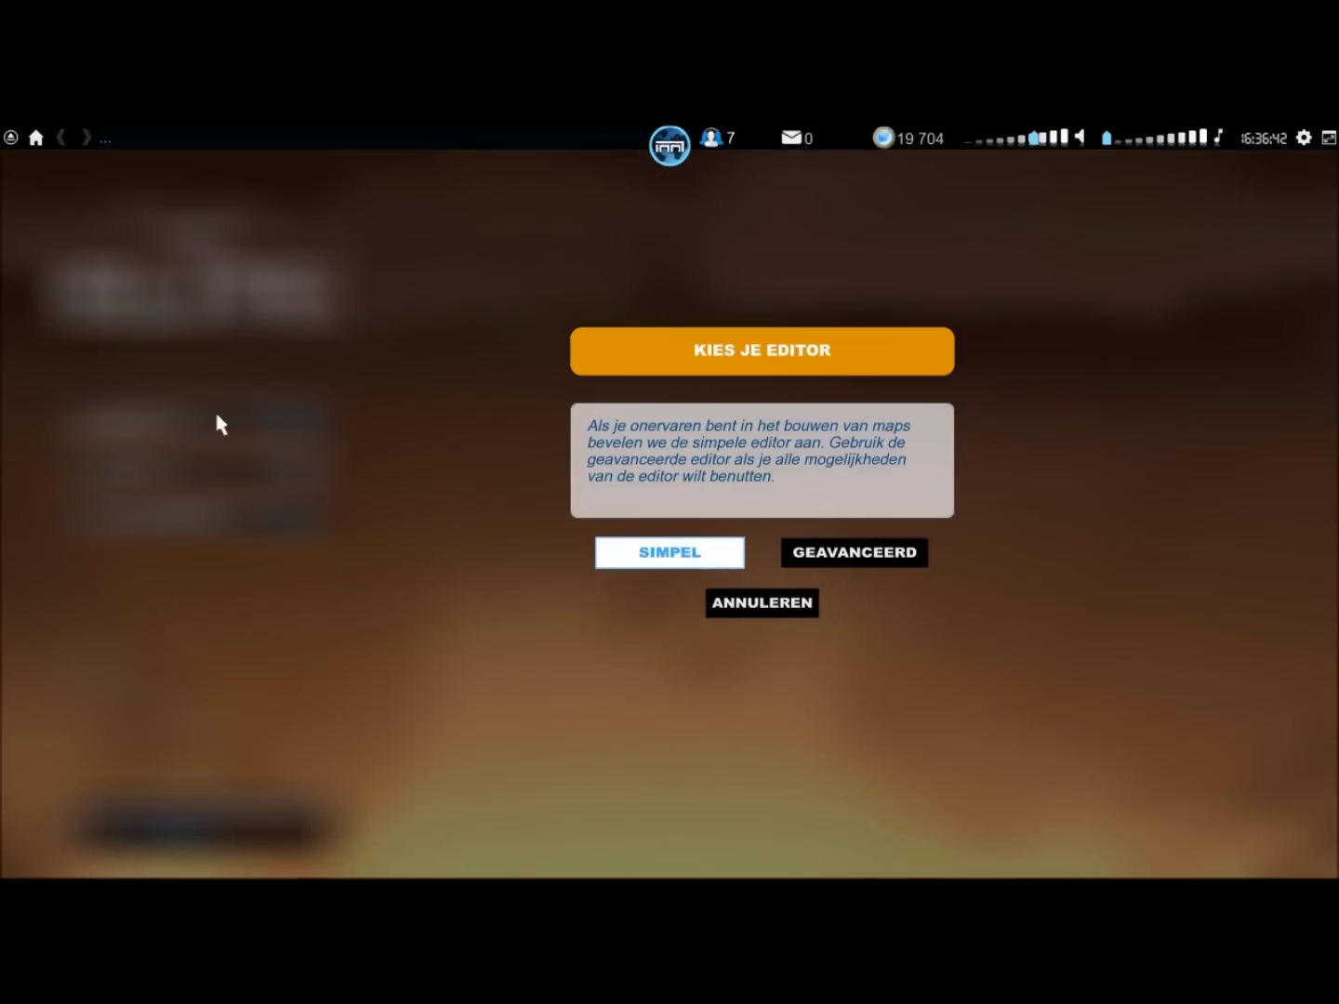
pyautogui.click(817, 552)
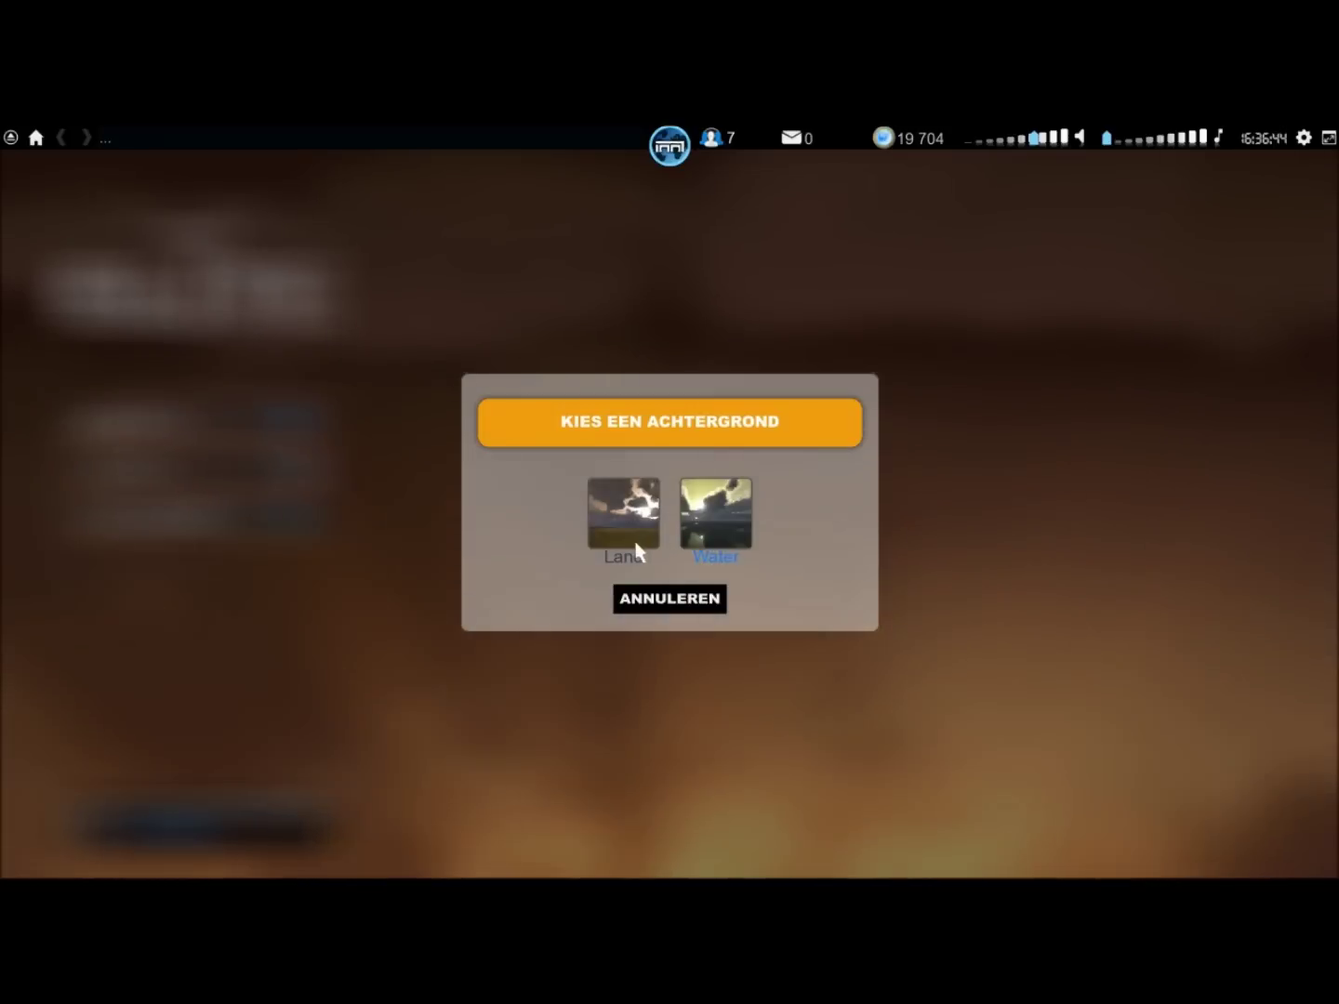
pyautogui.click(635, 541)
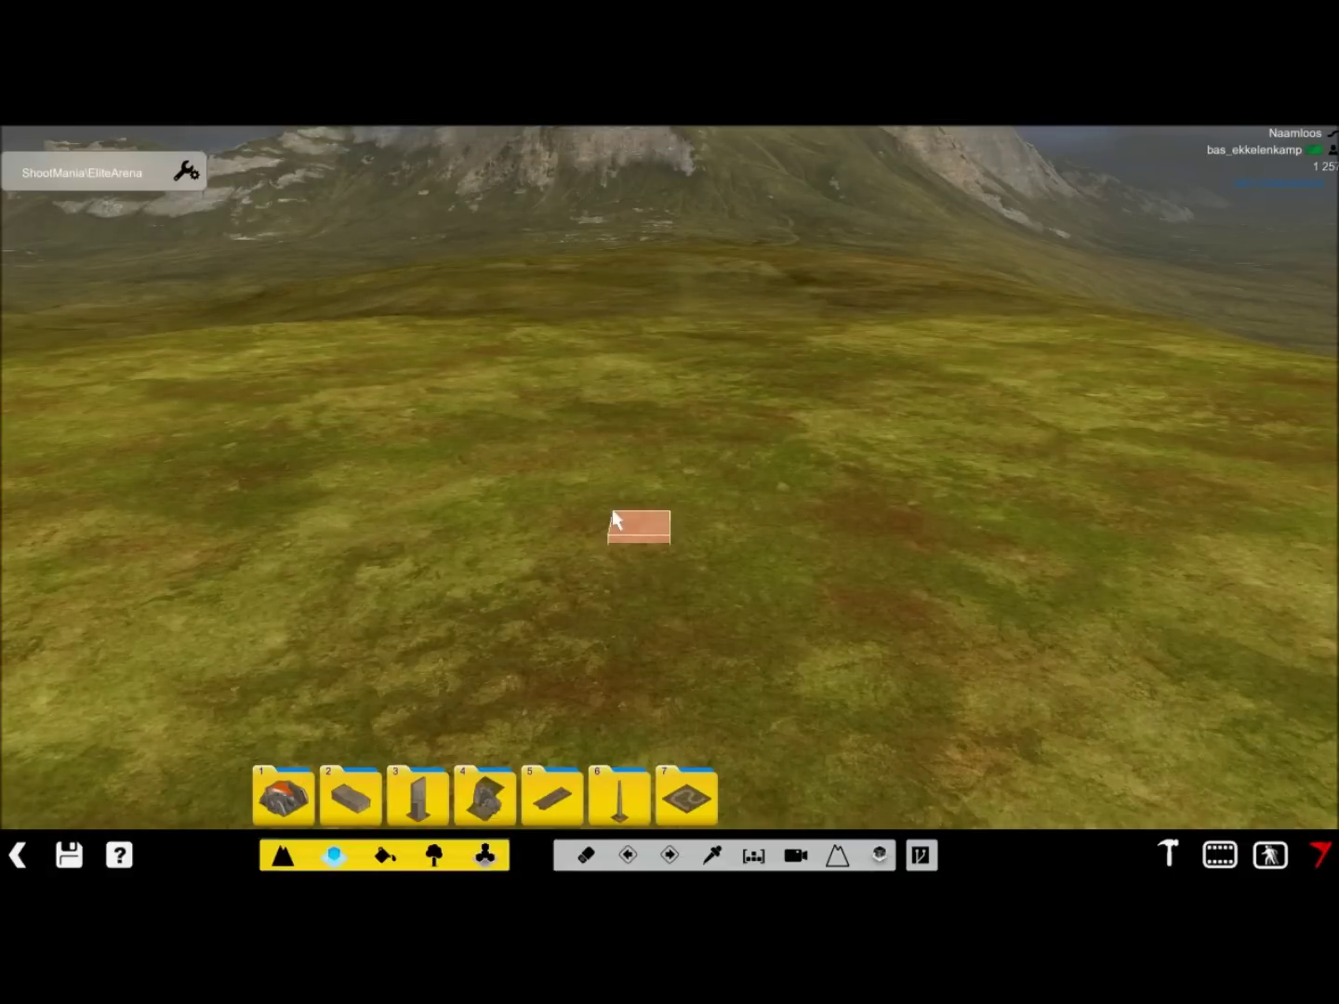
# Step: Tilt the view toward the grass and browse the block palette categories
pyautogui.moveTo(376, 513)
pyautogui.mouseDown(button='right')
pyautogui.moveTo(667, 580)
pyautogui.moveTo(645, 554)
pyautogui.moveTo(601, 574)
pyautogui.moveTo(514, 567)
pyautogui.moveTo(344, 652)
pyautogui.mouseUp(button='right')
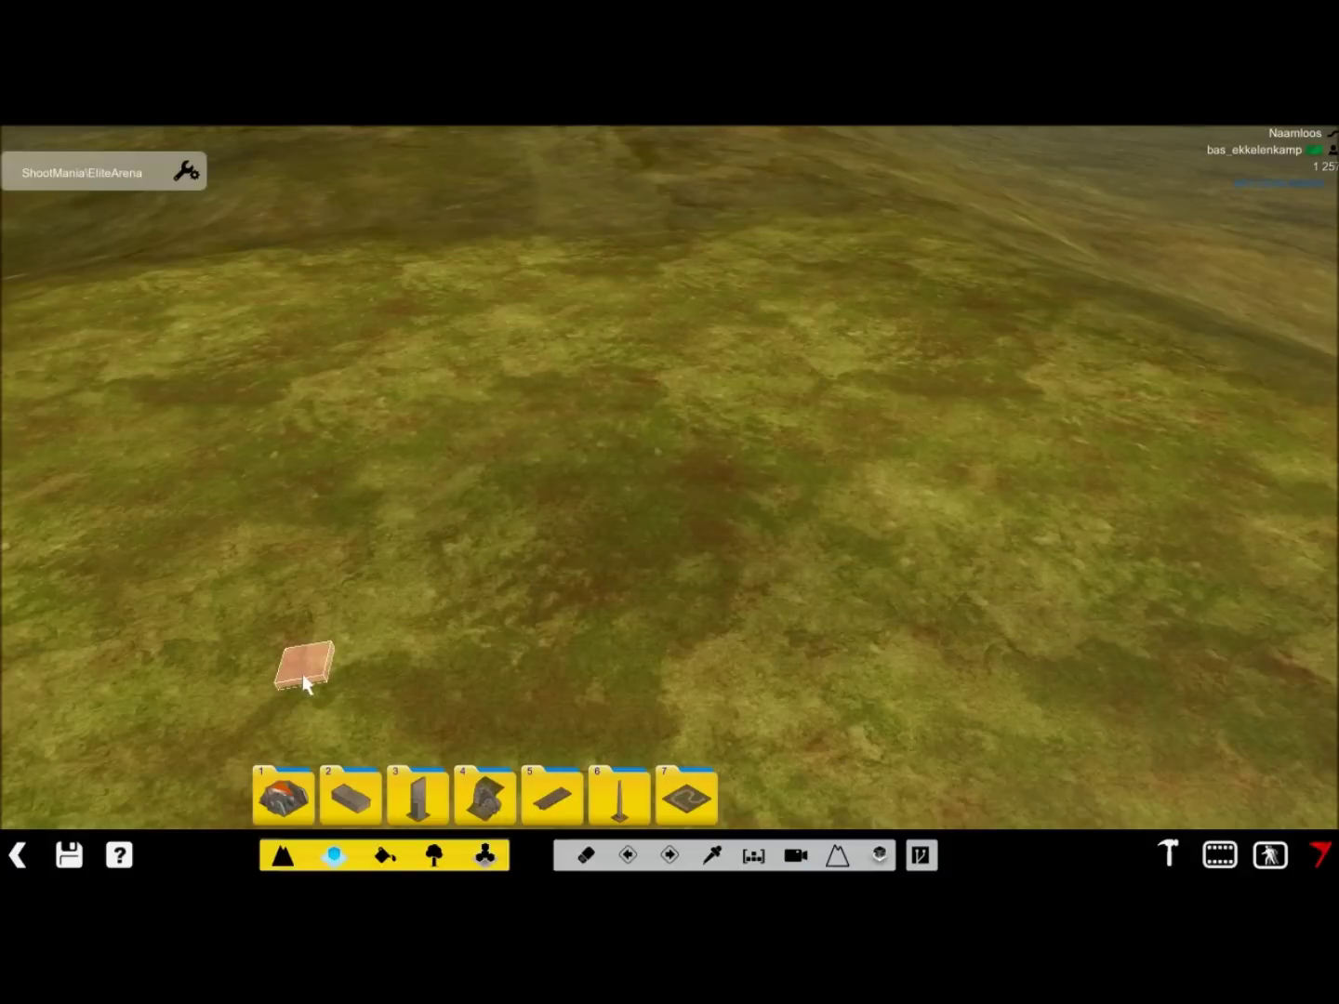
pyautogui.click(283, 795)
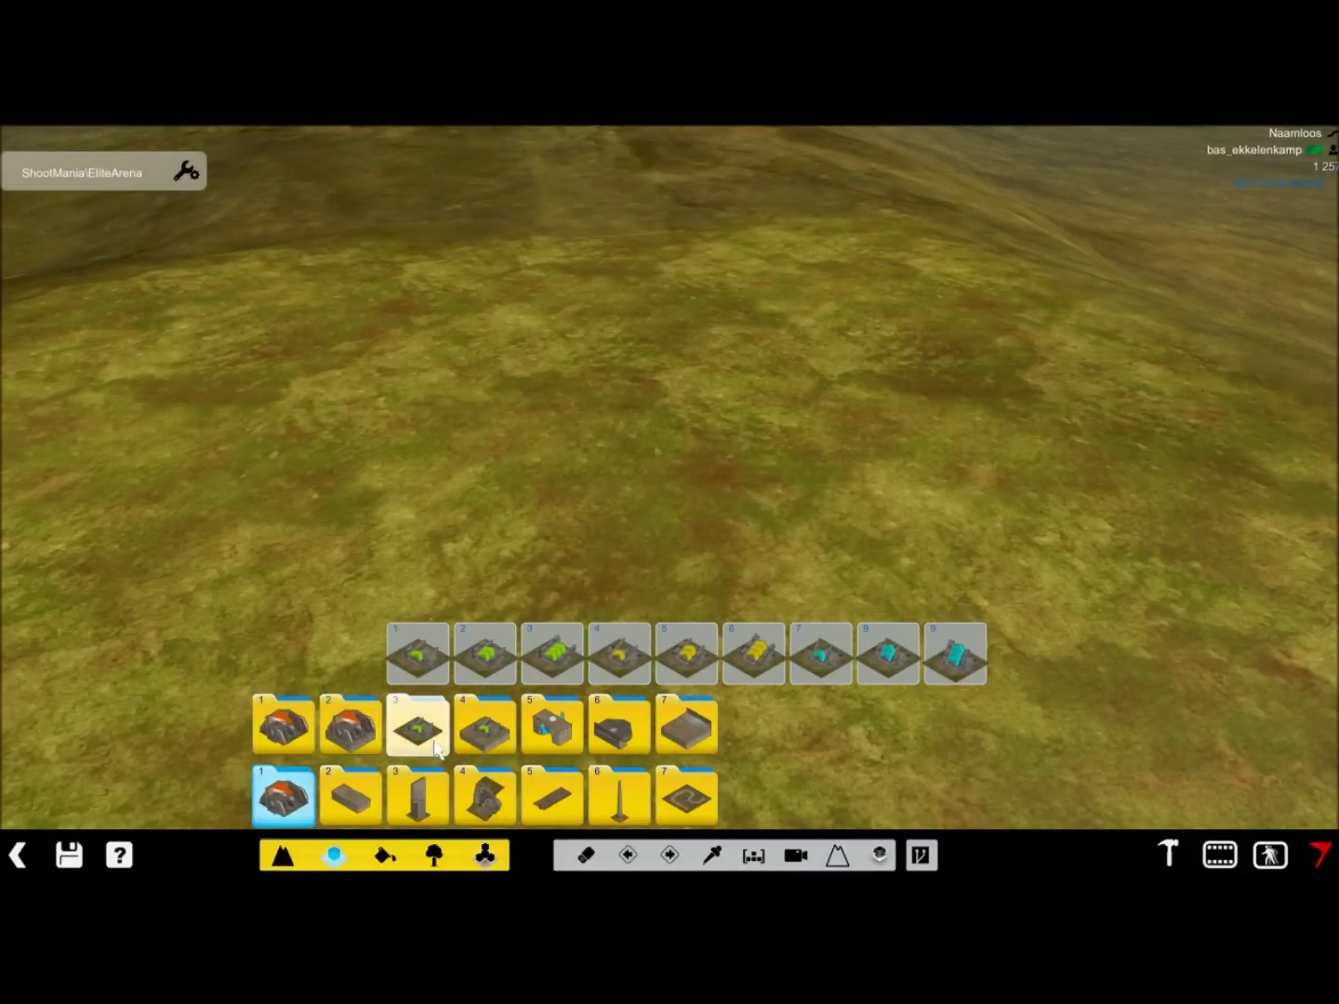
pyautogui.click(351, 795)
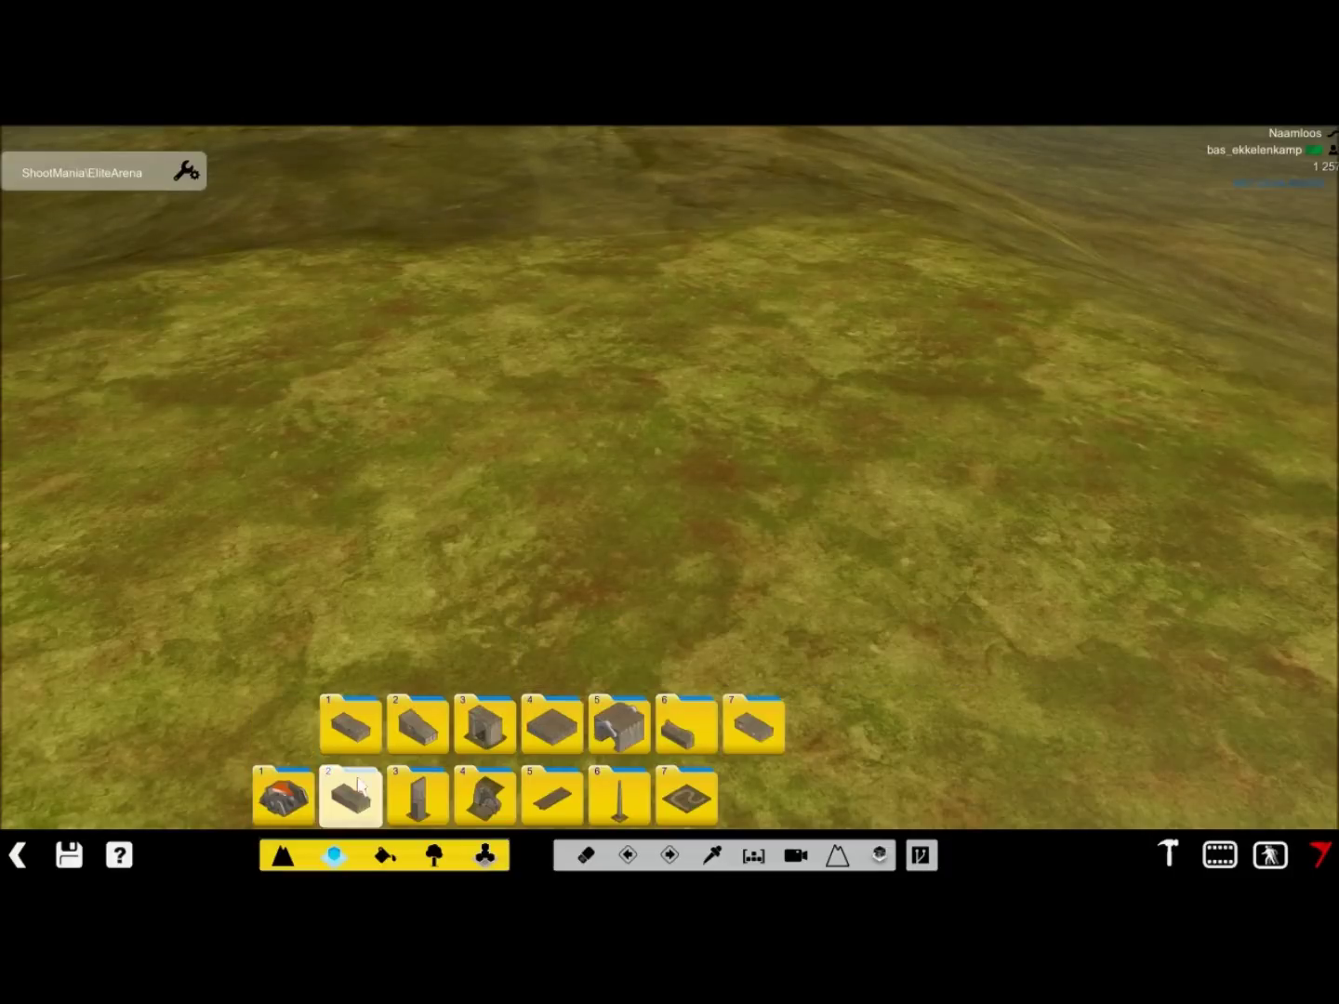
pyautogui.click(534, 787)
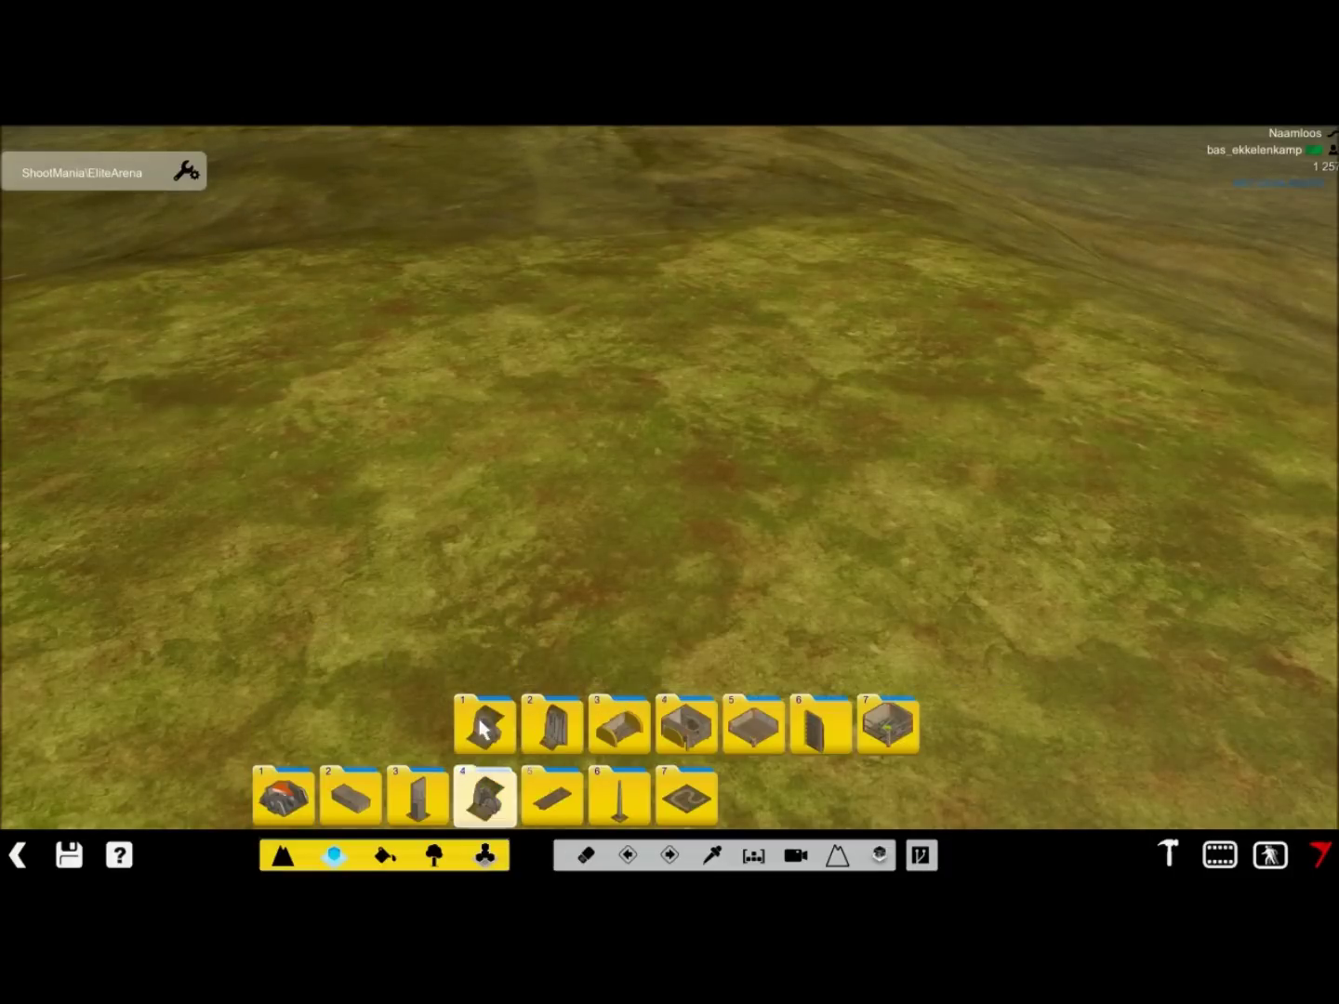
pyautogui.click(602, 797)
pyautogui.click(356, 798)
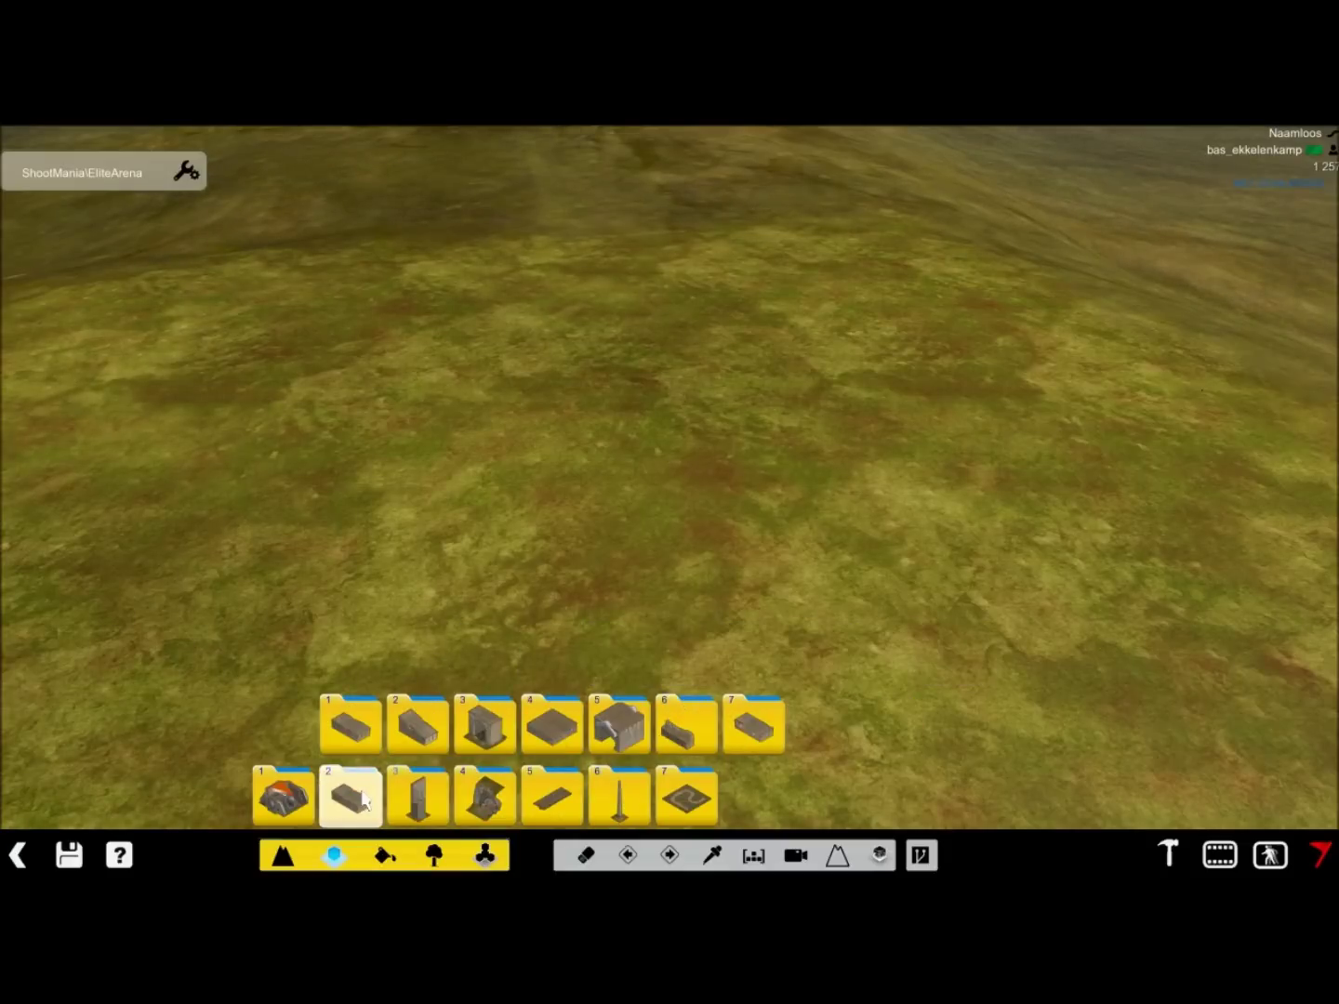
# Step: Browse the first building subcategory's blocks and tilt the view top-down over the grass
pyautogui.click(357, 751)
pyautogui.rightClick(613, 523)
pyautogui.click(350, 798)
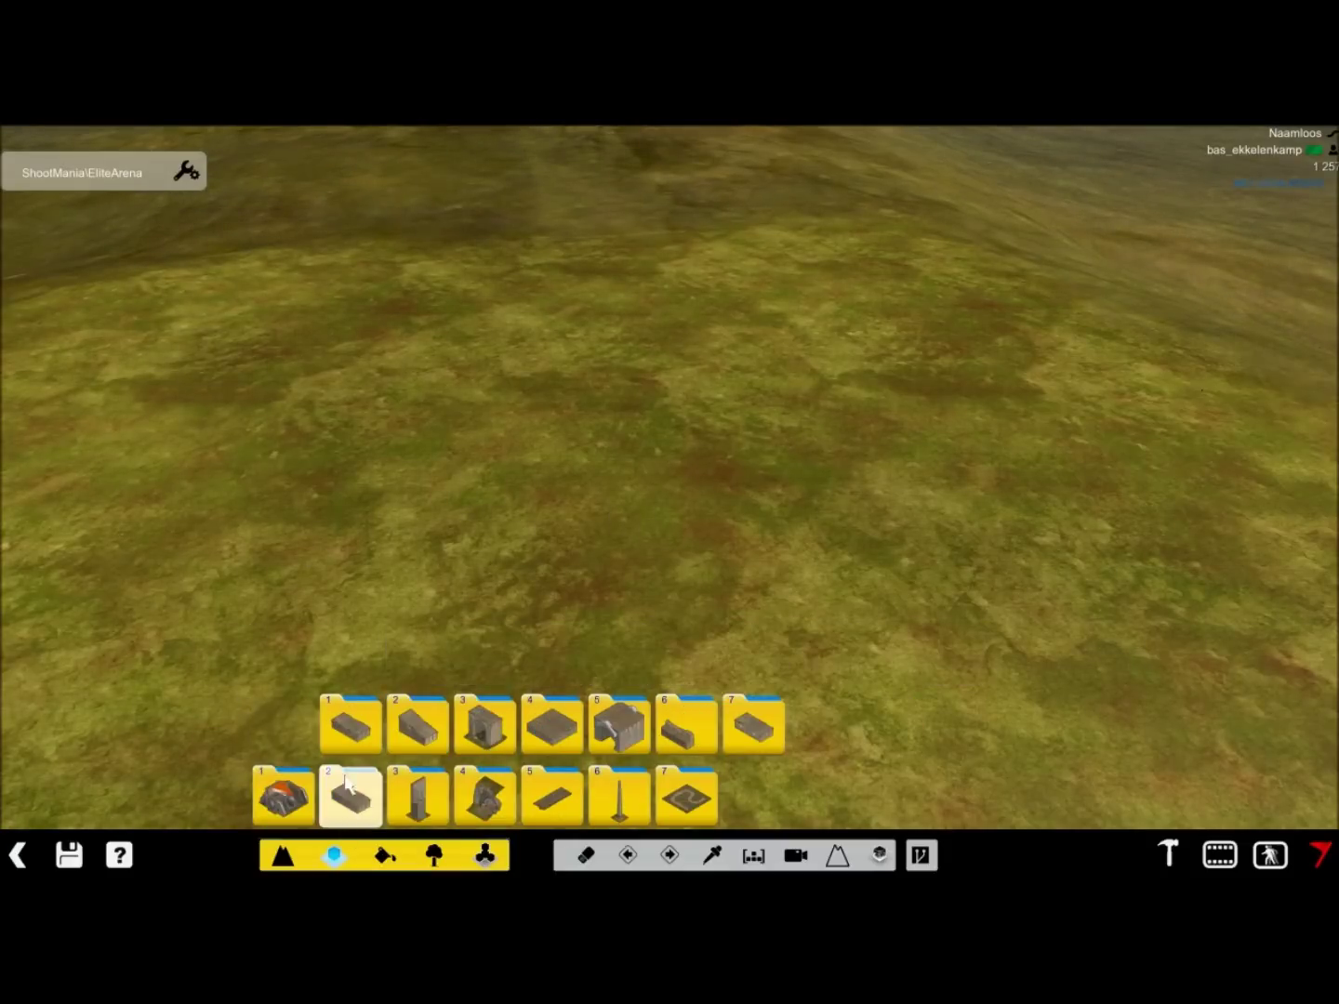
pyautogui.click(351, 724)
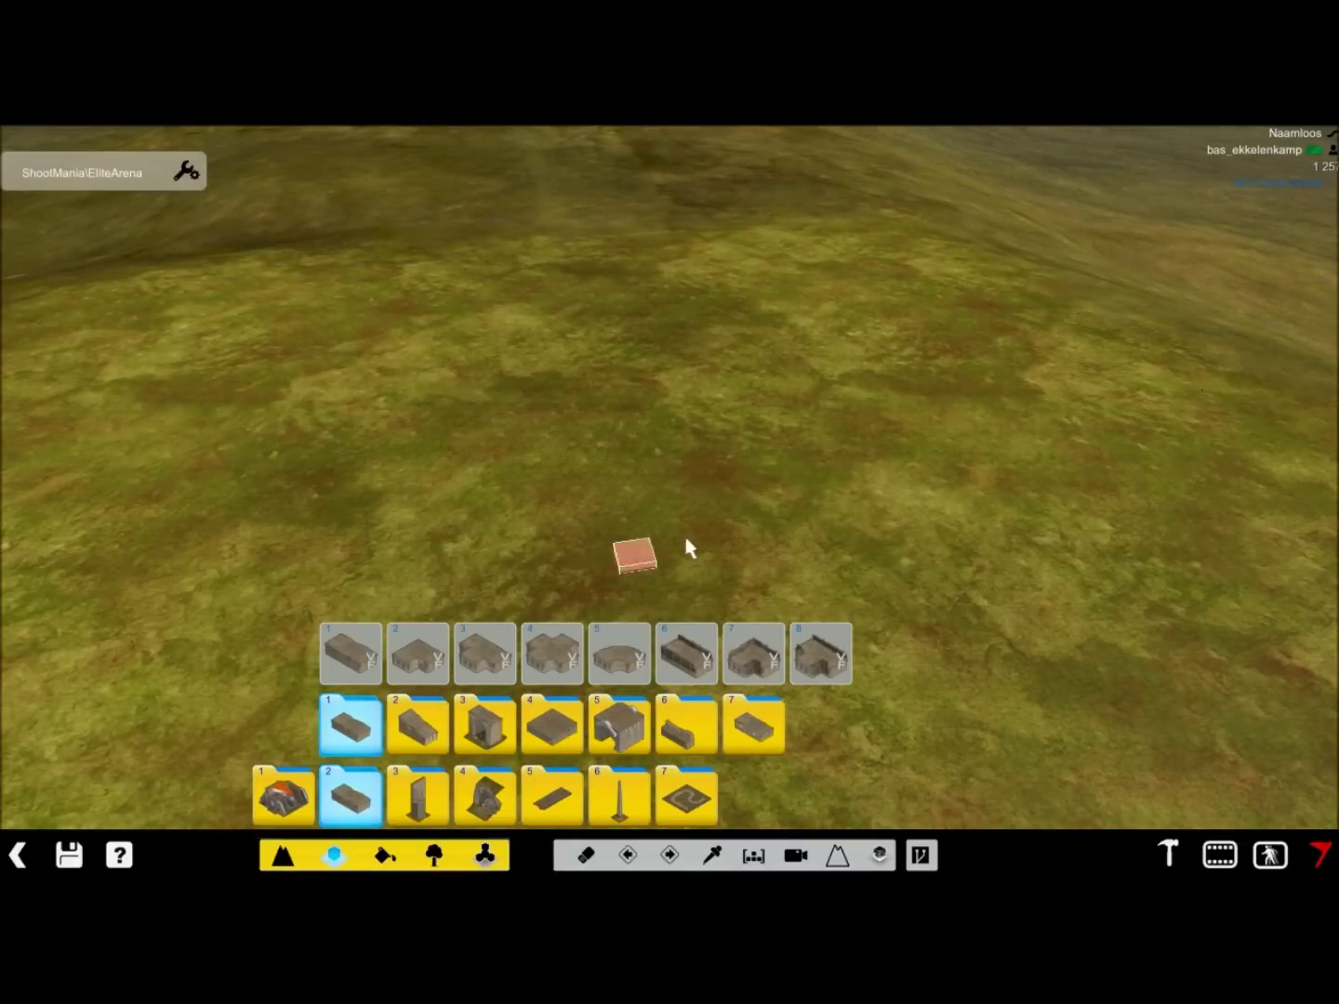
pyautogui.moveTo(659, 544); pyautogui.dragTo(698, 535, button='right')
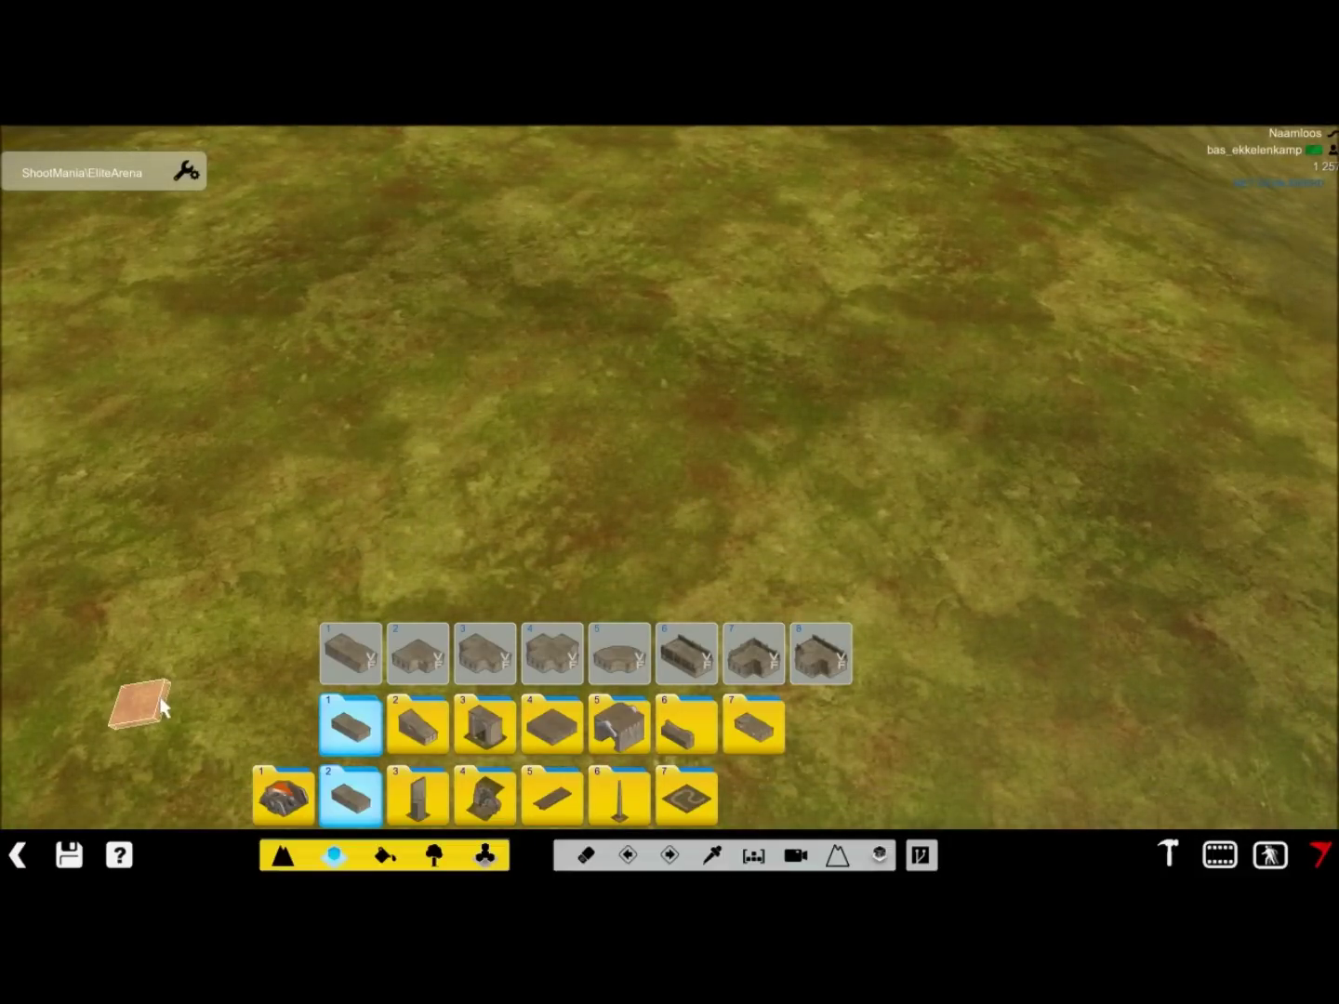
pyautogui.click(264, 798)
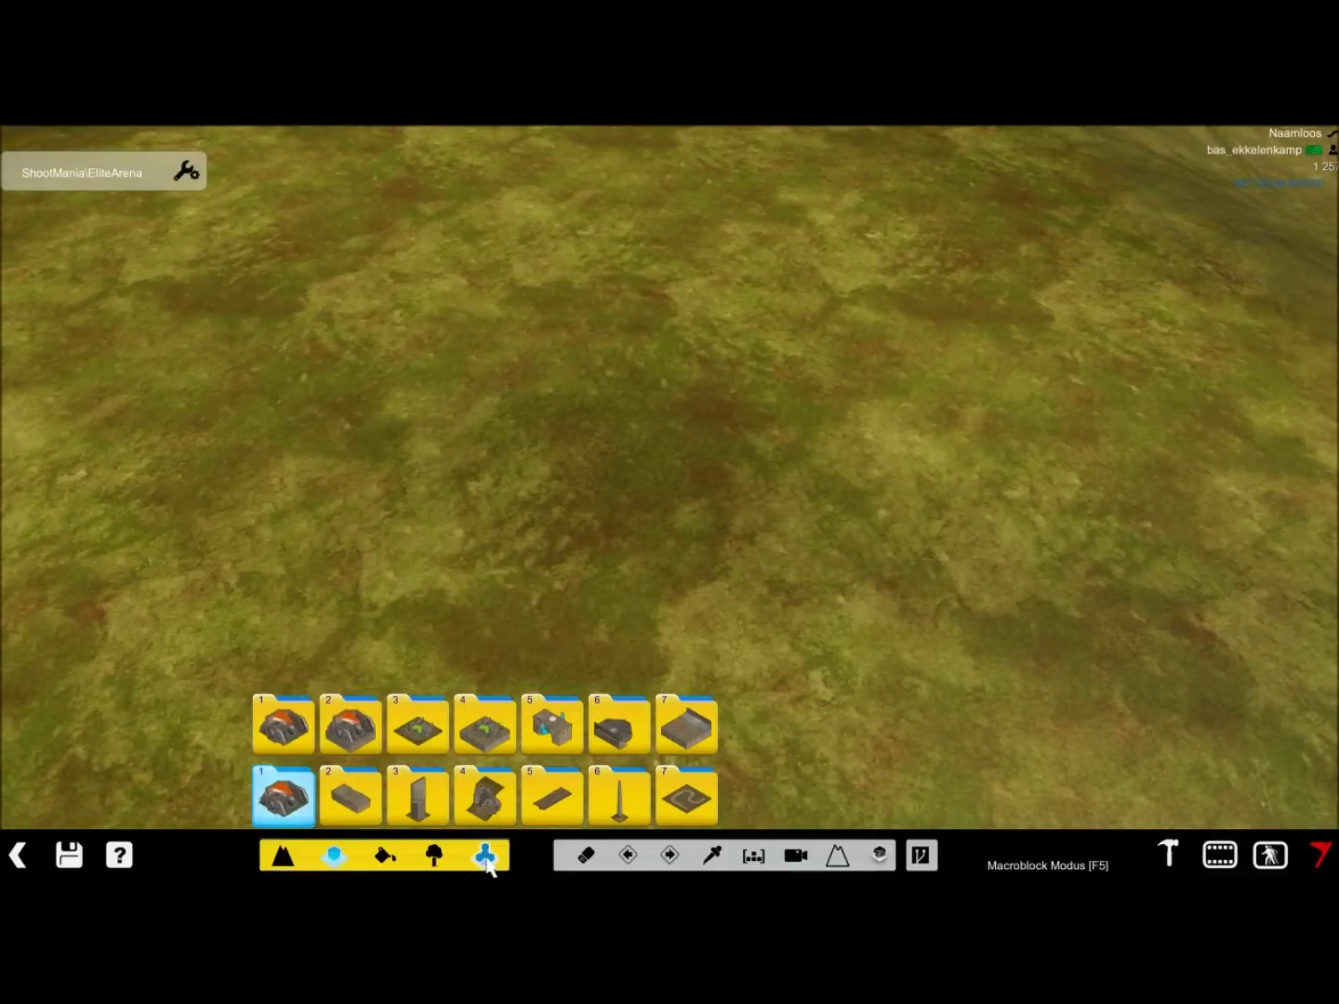
# Step: Place the castle arena macroblock on the grass, then return to block placement
pyautogui.click(487, 864)
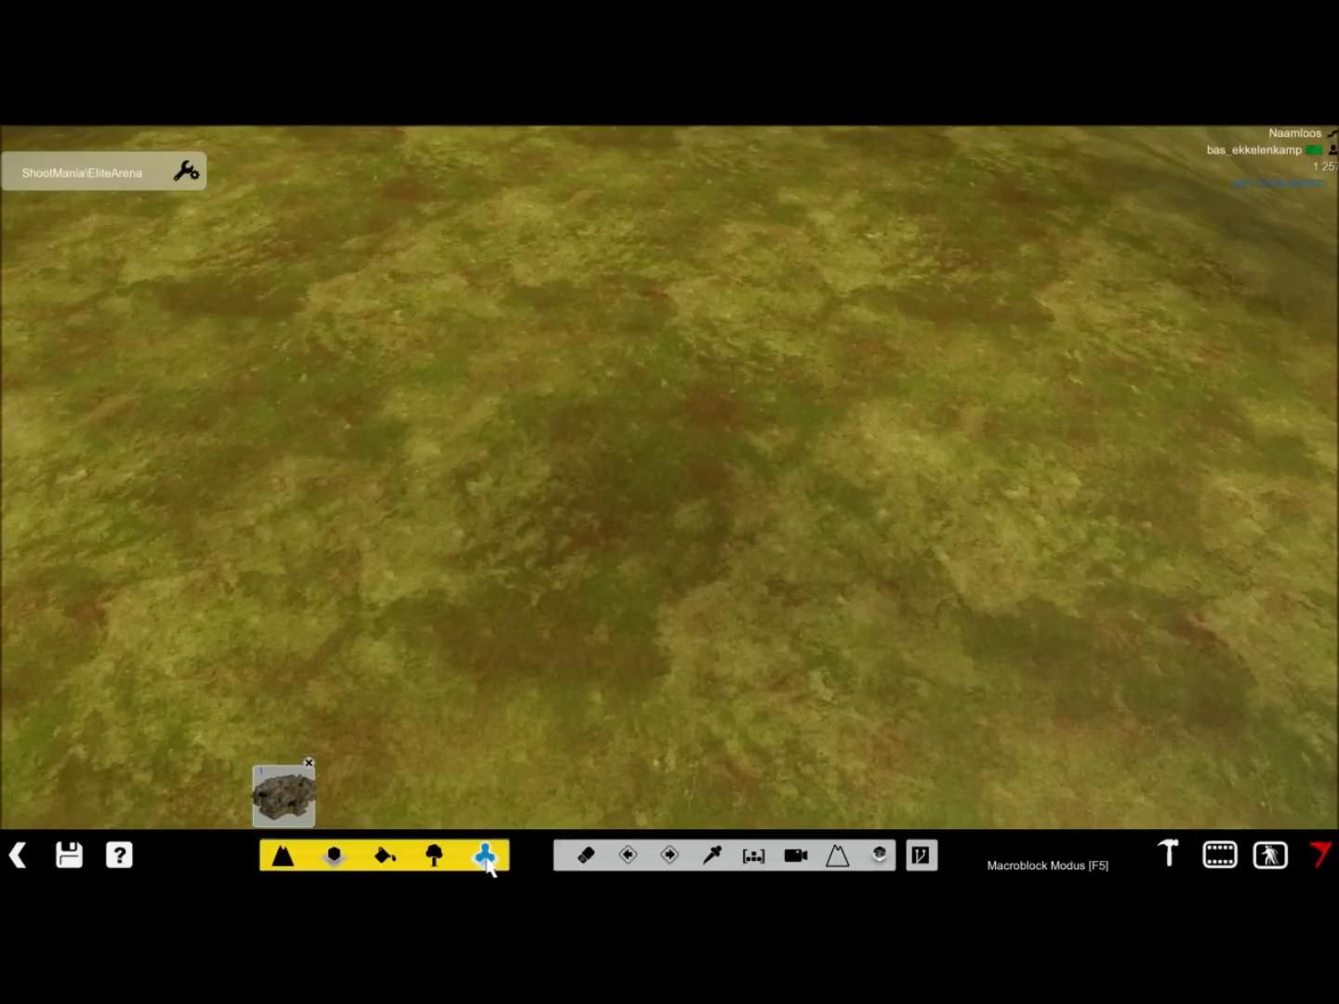
pyautogui.click(282, 795)
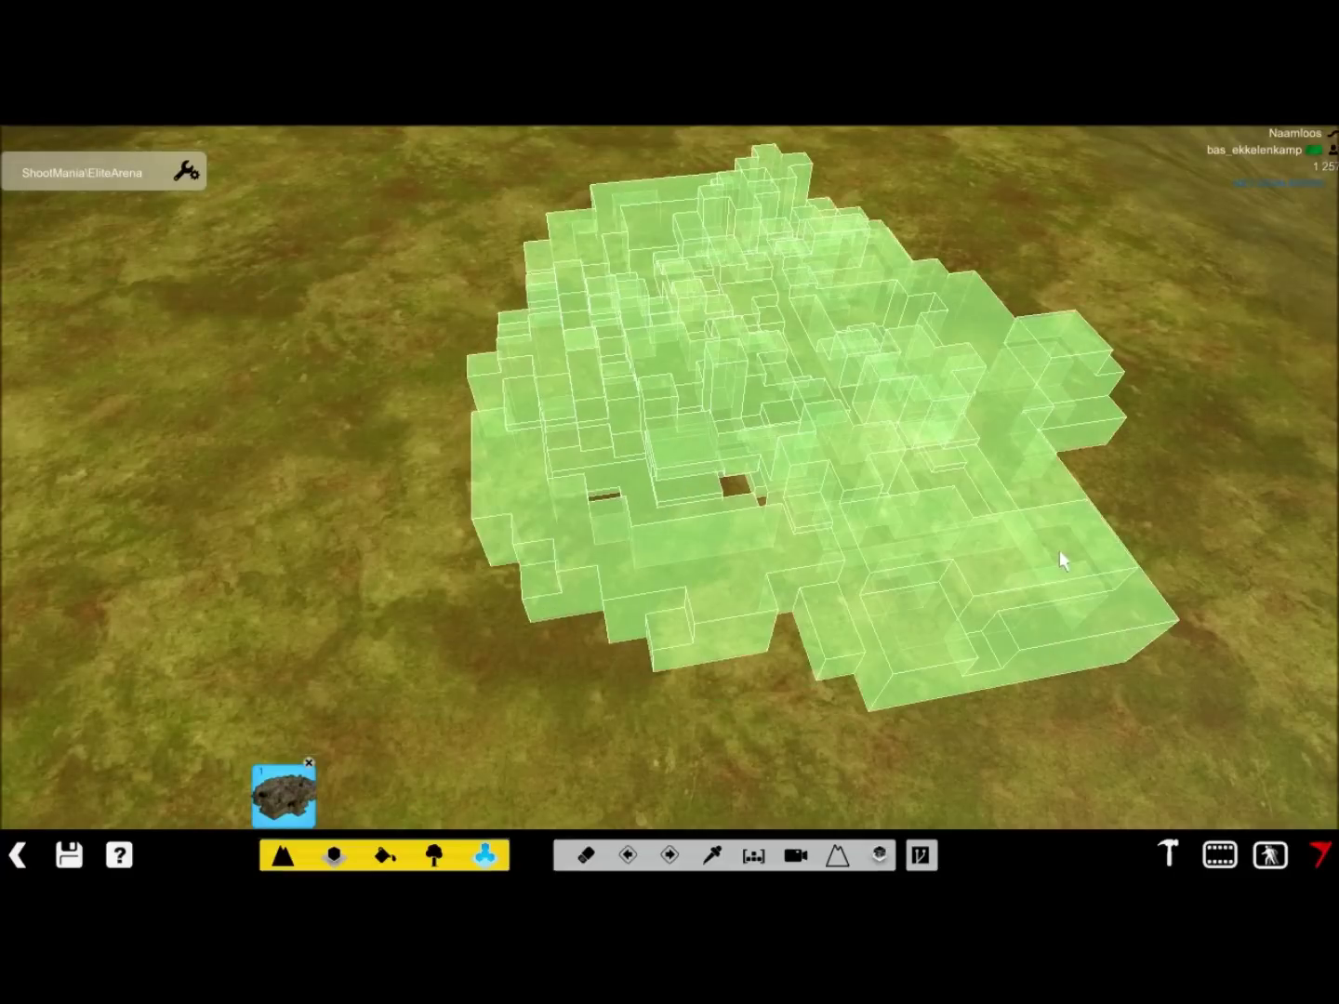
pyautogui.click(1078, 546)
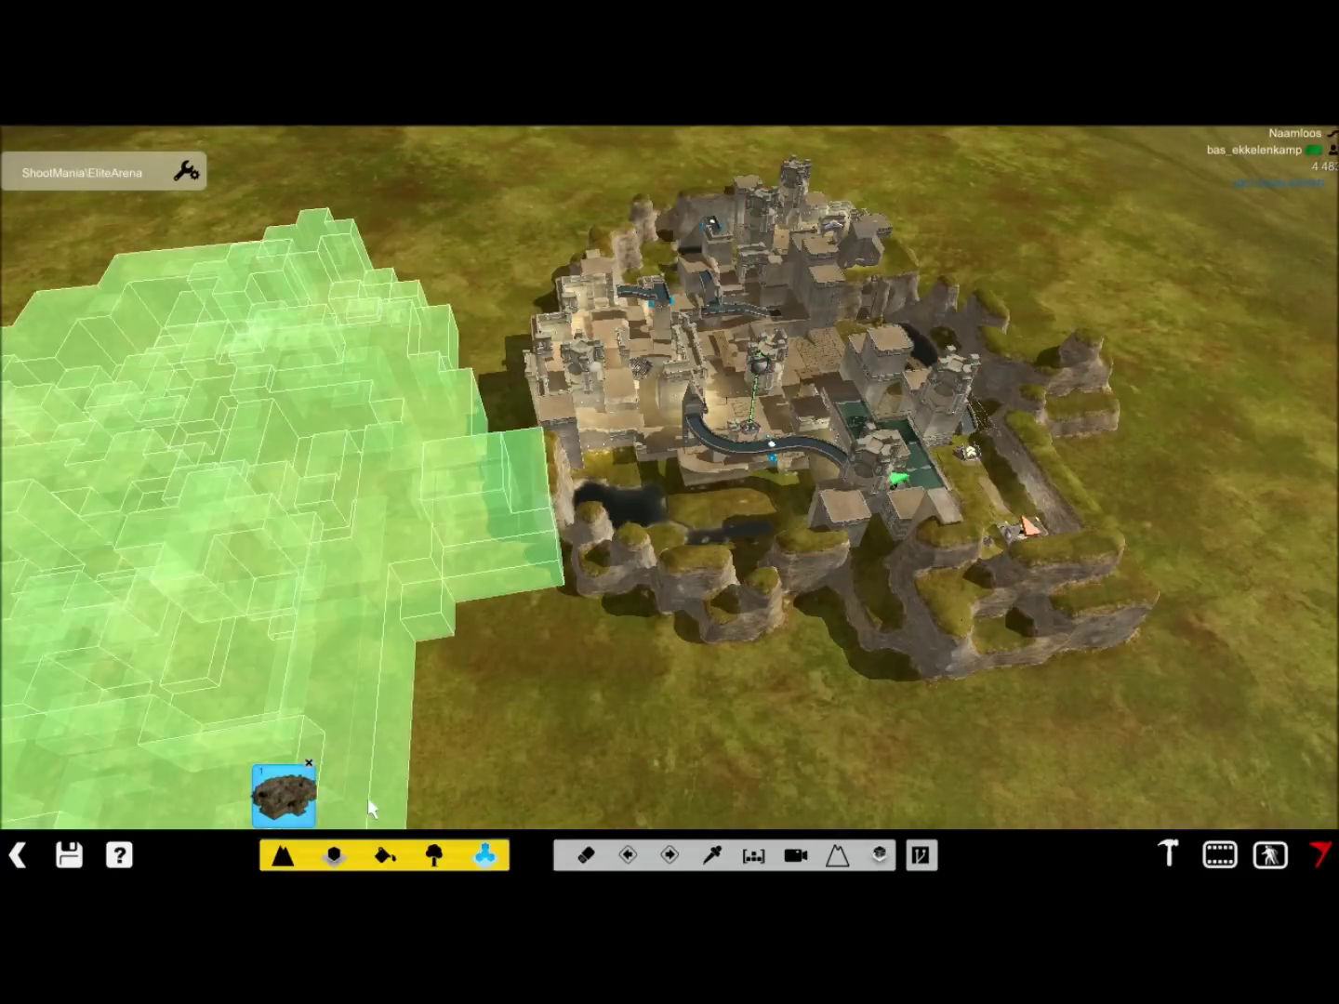
pyautogui.rightClick(364, 802)
pyautogui.click(364, 775)
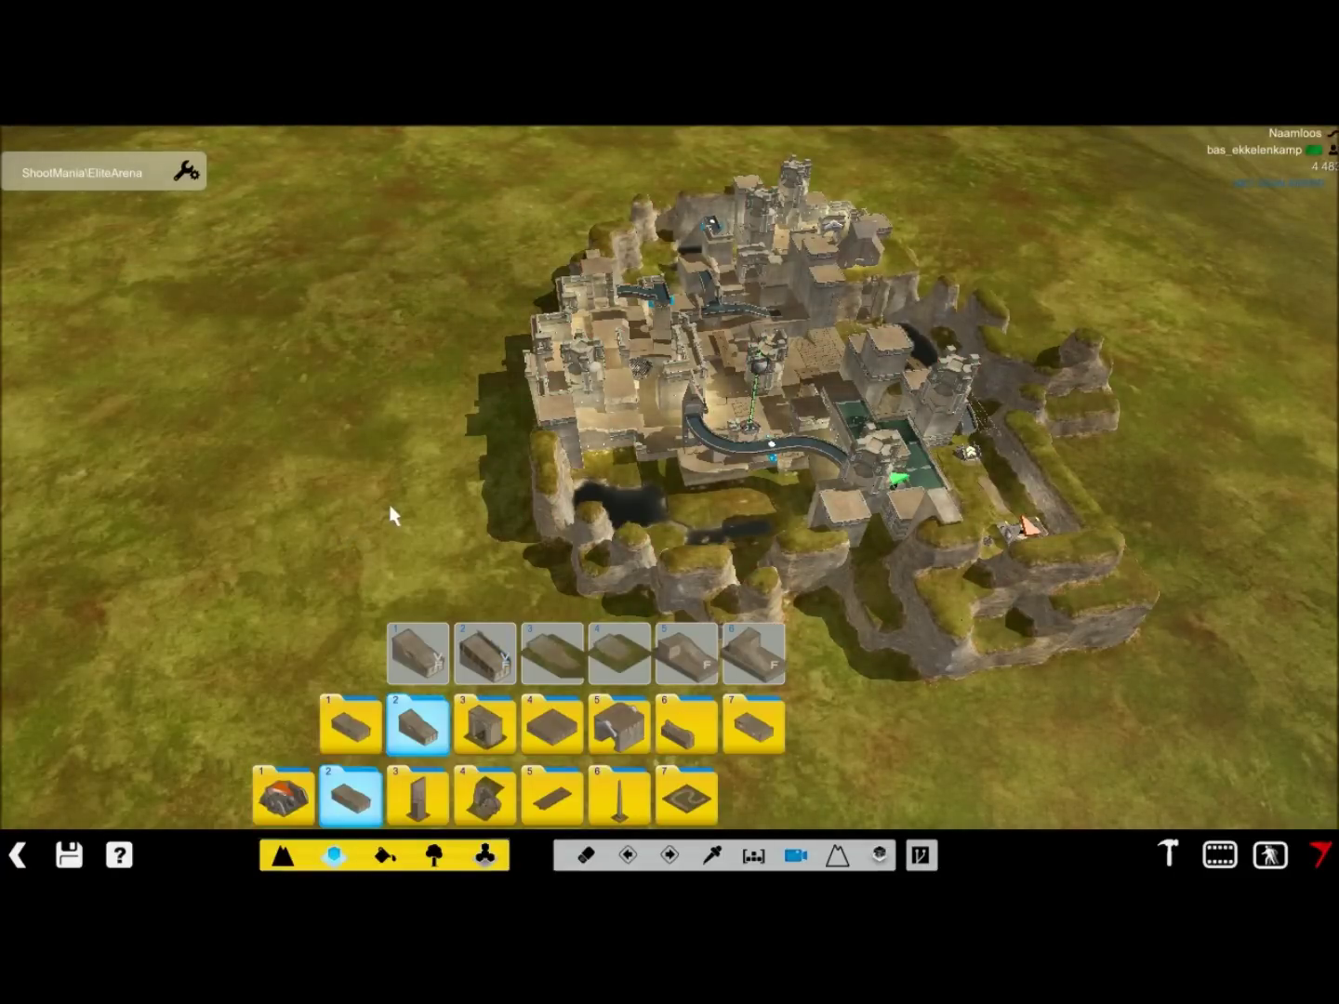
pyautogui.scroll(3, 371, 523)
pyautogui.moveTo(370, 523)
pyautogui.mouseDown(button='right')
pyautogui.moveTo(531, 464)
pyautogui.moveTo(571, 467)
pyautogui.moveTo(577, 508)
pyautogui.moveTo(802, 487)
pyautogui.mouseUp(button='right')
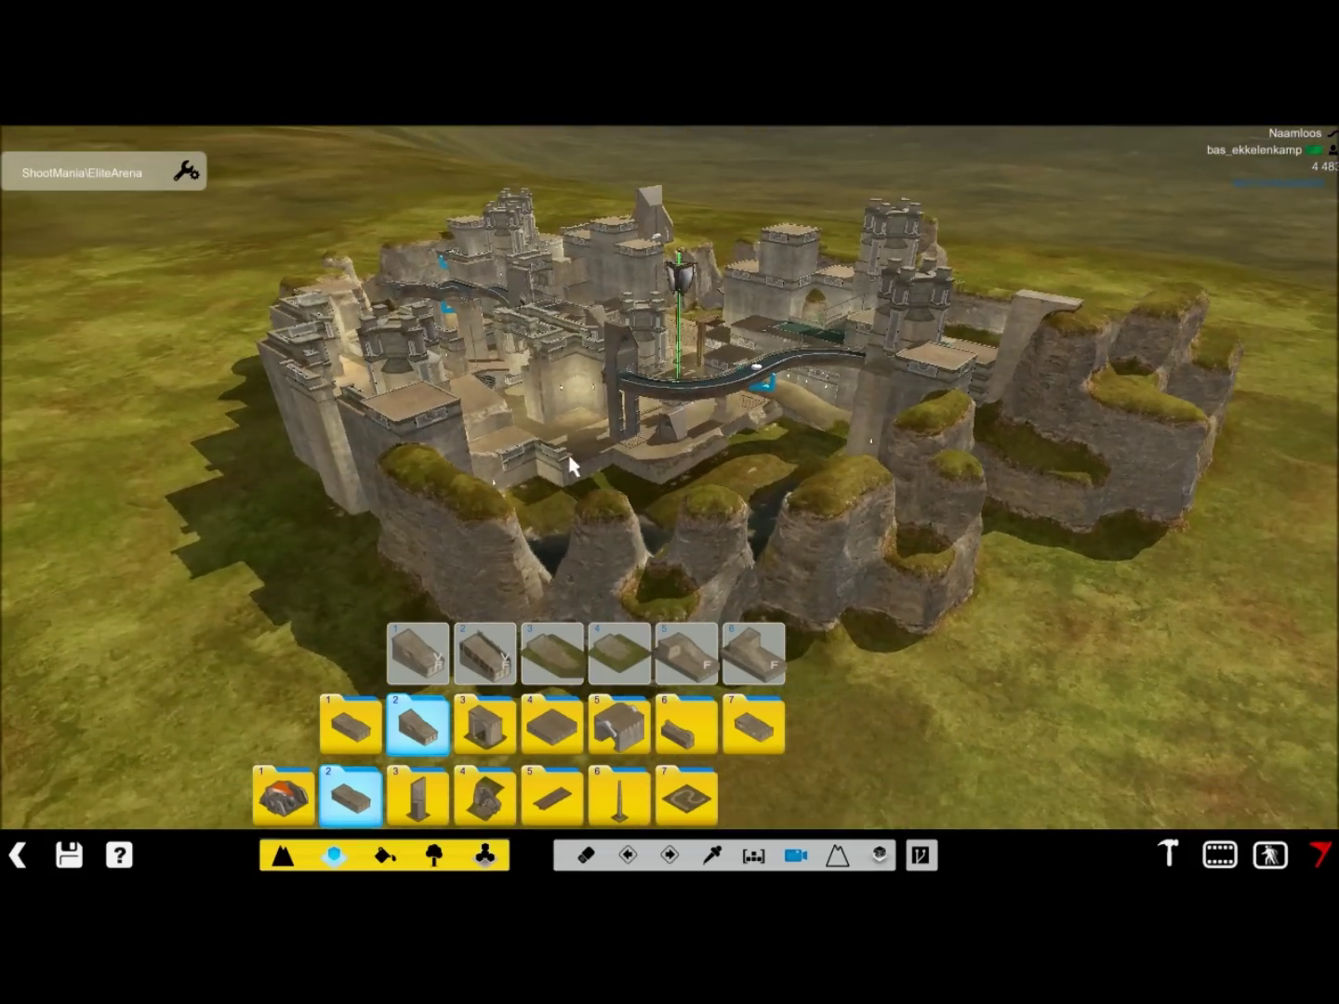
pyautogui.scroll(2, 578, 509)
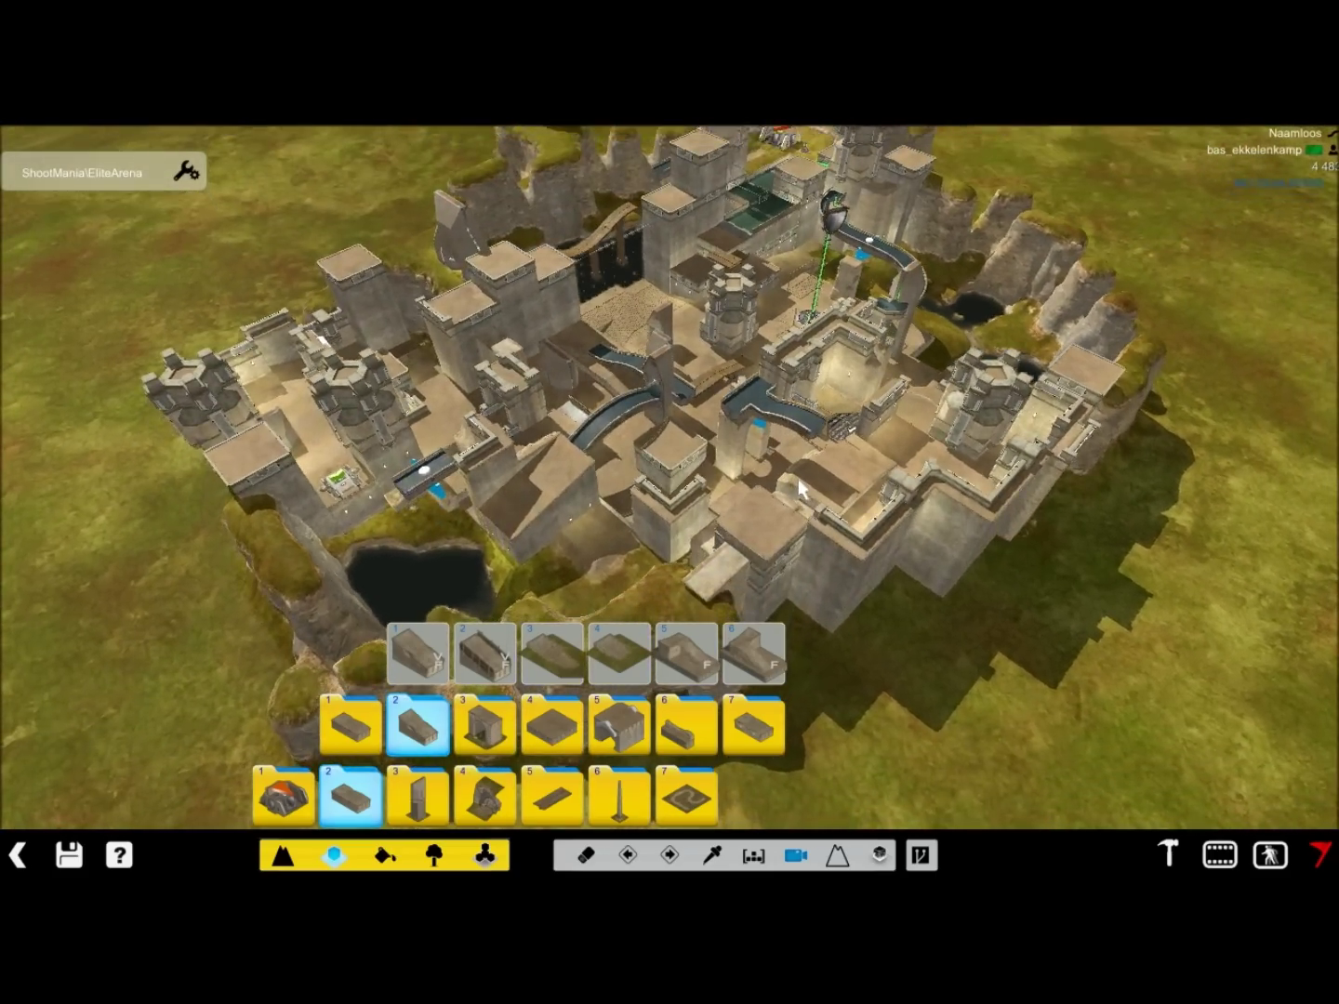
pyautogui.scroll(4, 801, 488)
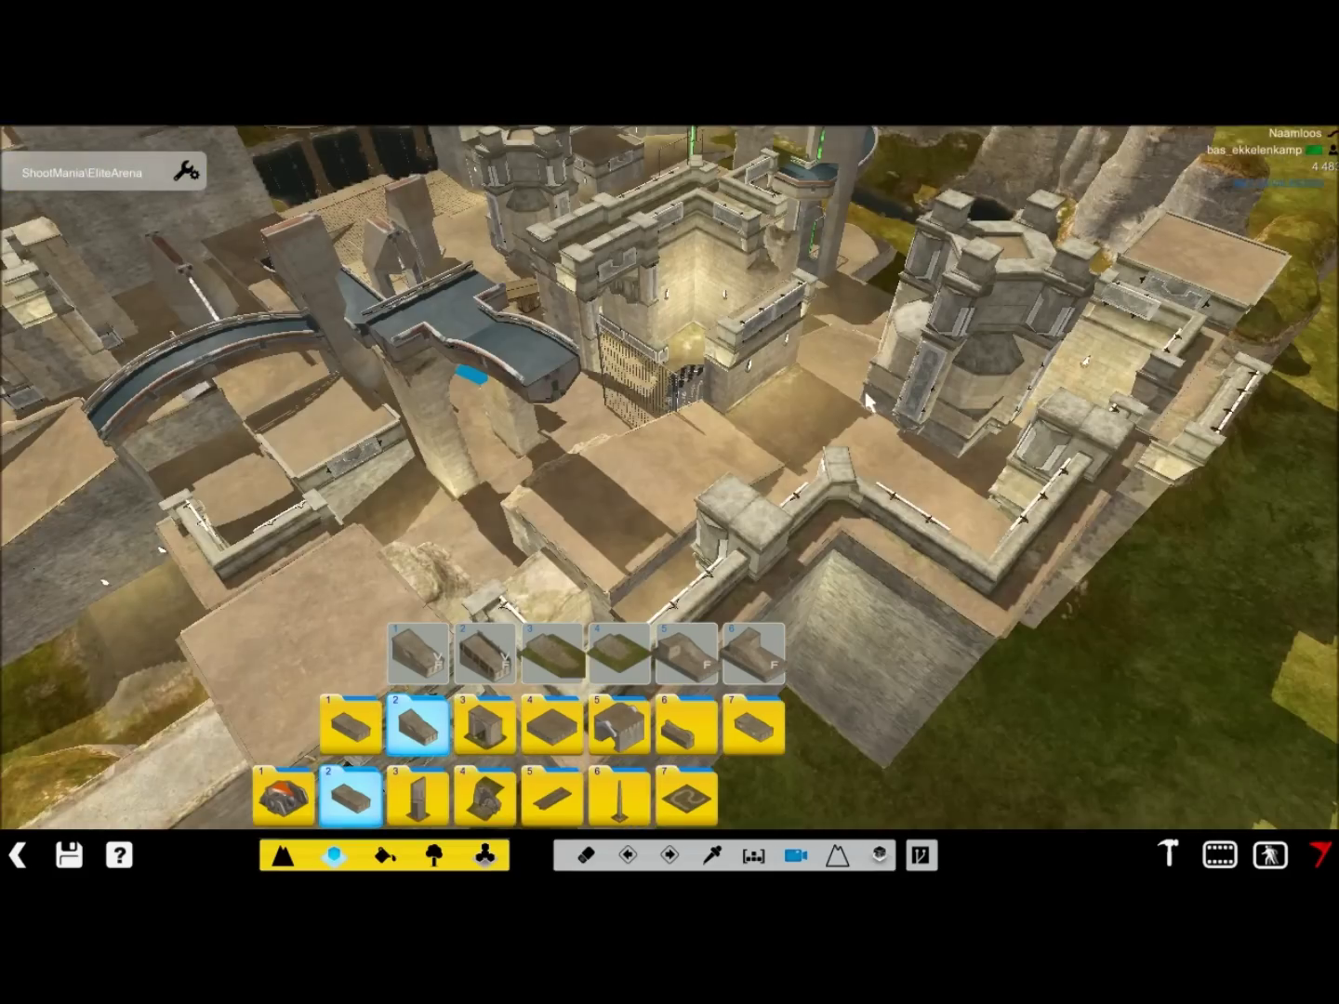
pyautogui.moveTo(867, 401)
pyautogui.mouseDown(button='right')
pyautogui.moveTo(623, 409)
pyautogui.moveTo(908, 465)
pyautogui.moveTo(739, 487)
pyautogui.moveTo(498, 443)
pyautogui.mouseUp(button='right')
pyautogui.scroll(3, 907, 466)
pyautogui.moveTo(732, 432)
pyautogui.mouseDown(button='right')
pyautogui.moveTo(602, 415)
pyautogui.moveTo(813, 411)
pyautogui.moveTo(823, 424)
pyautogui.moveTo(729, 433)
pyautogui.moveTo(732, 538)
pyautogui.moveTo(969, 508)
pyautogui.moveTo(818, 451)
pyautogui.moveTo(1002, 629)
pyautogui.mouseUp(button='right')
pyautogui.scroll(-2, 655, 422)
pyautogui.scroll(-2, 732, 538)
pyautogui.scroll(2, 818, 450)
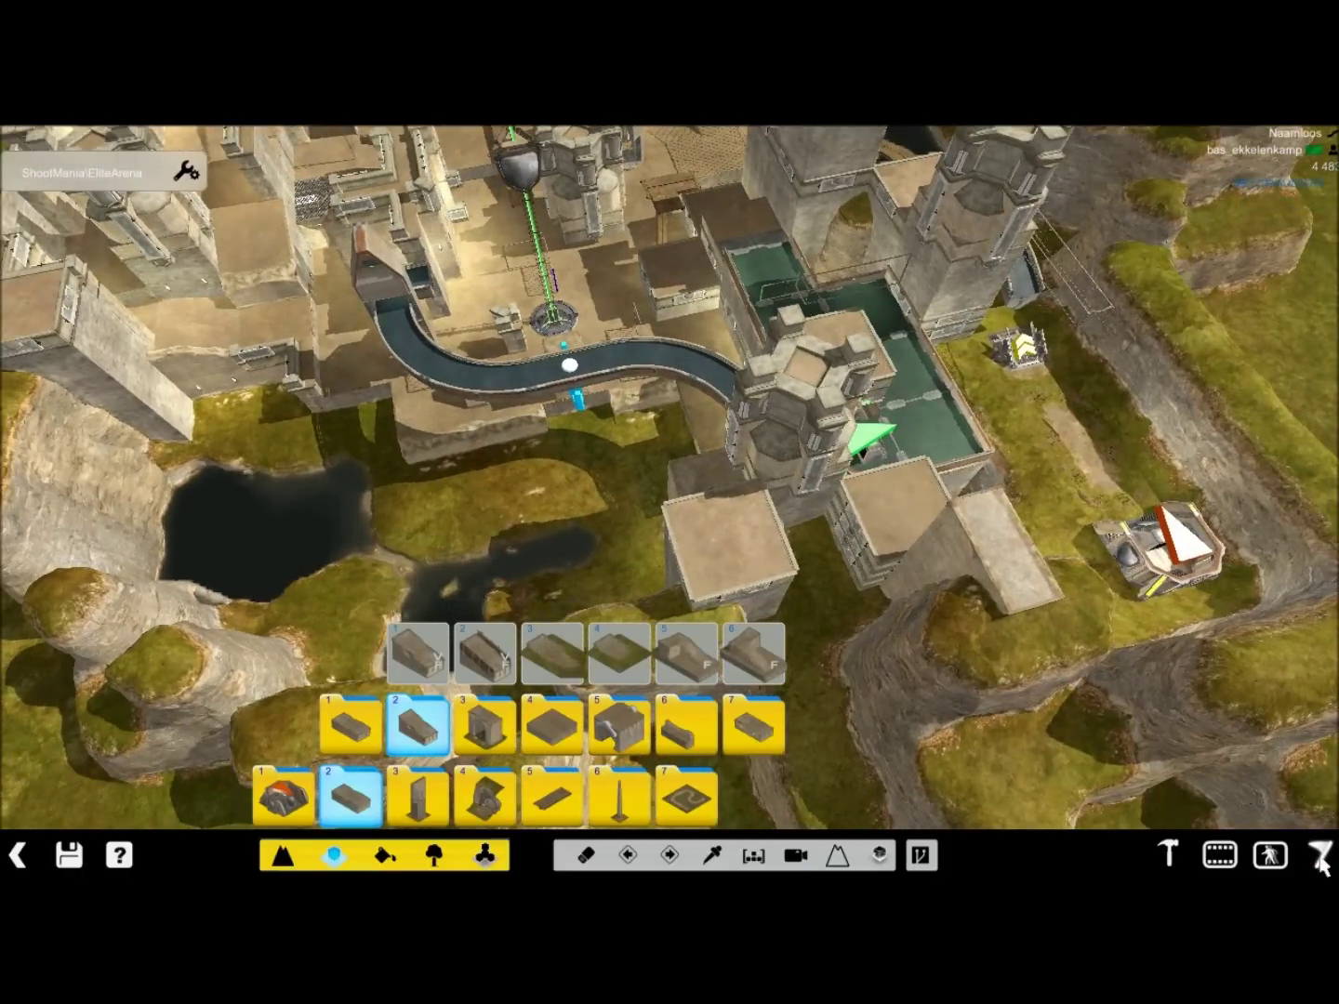
# Step: Validate the map, dismiss the SpawnAttack notice, and start saving despite the unvalidated warning
pyautogui.click(1321, 855)
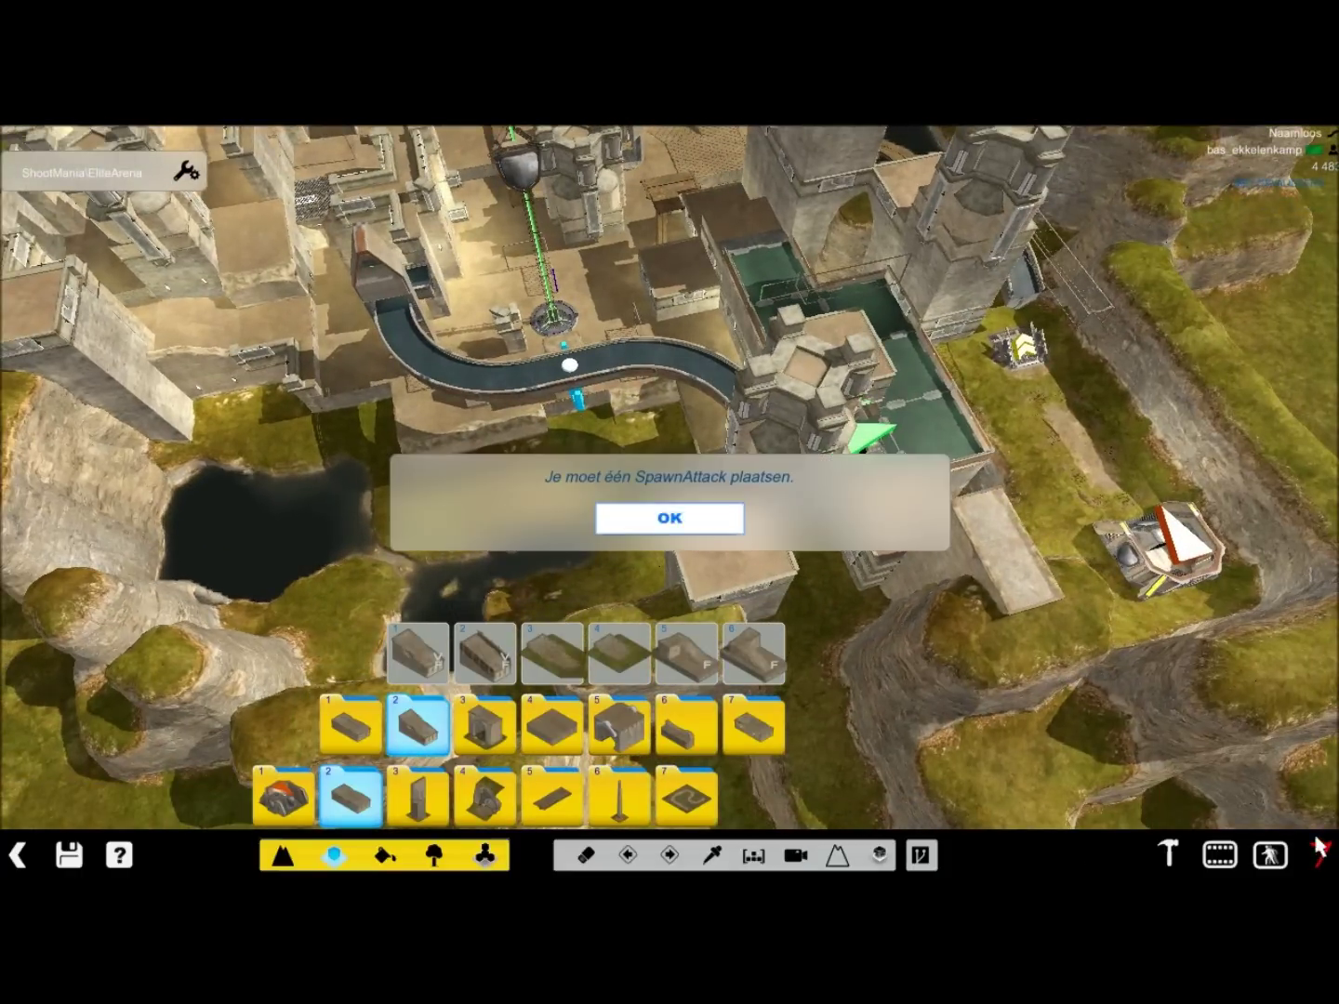
pyautogui.click(743, 529)
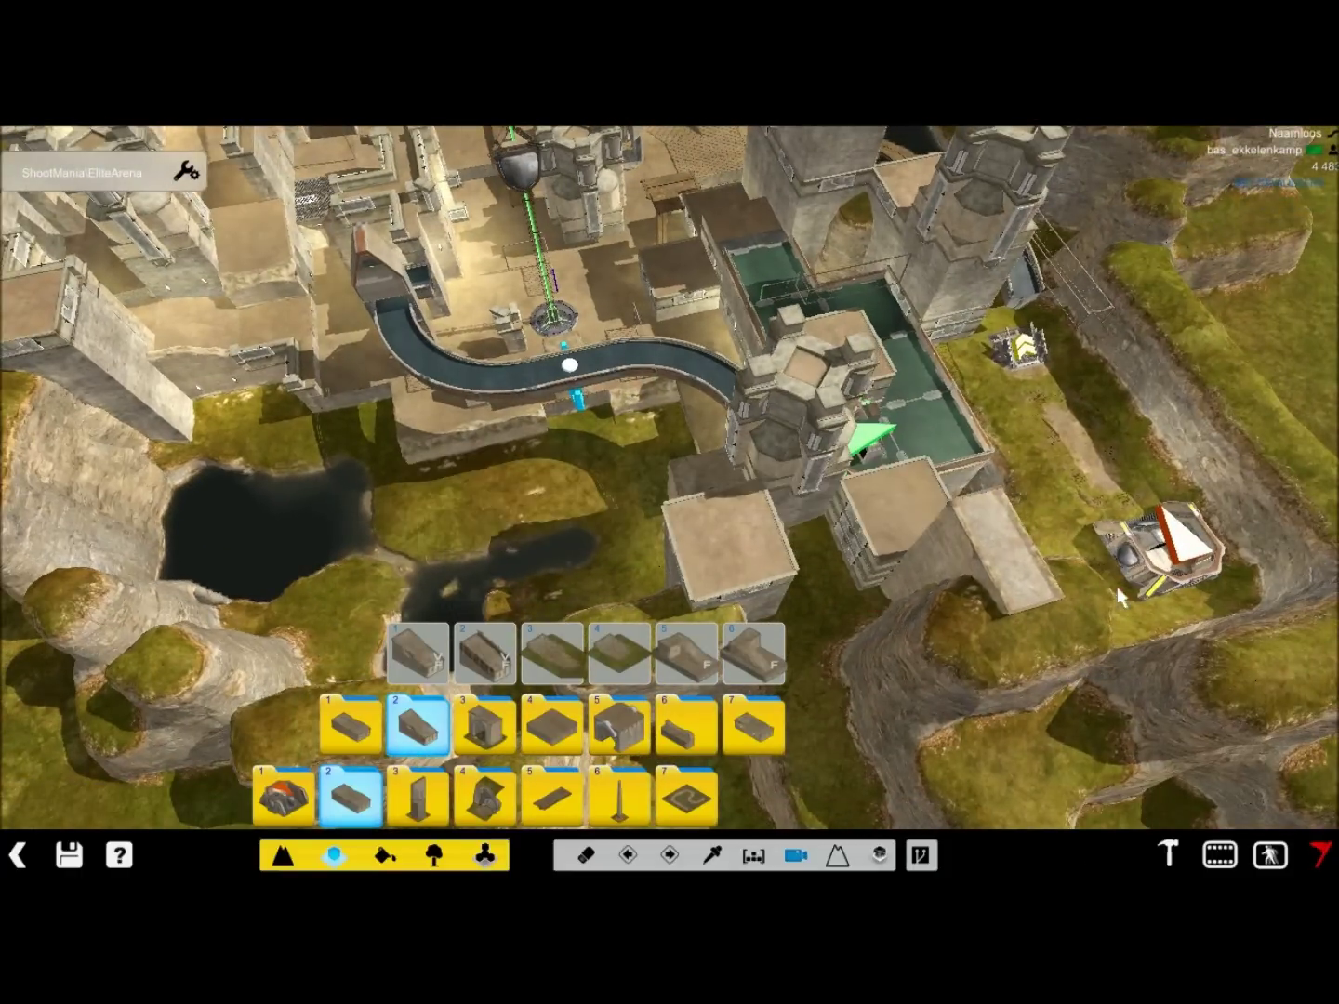
pyautogui.moveTo(1117, 588); pyautogui.dragTo(954, 576, button='right')
pyautogui.moveTo(857, 586); pyautogui.dragTo(872, 586, button='right')
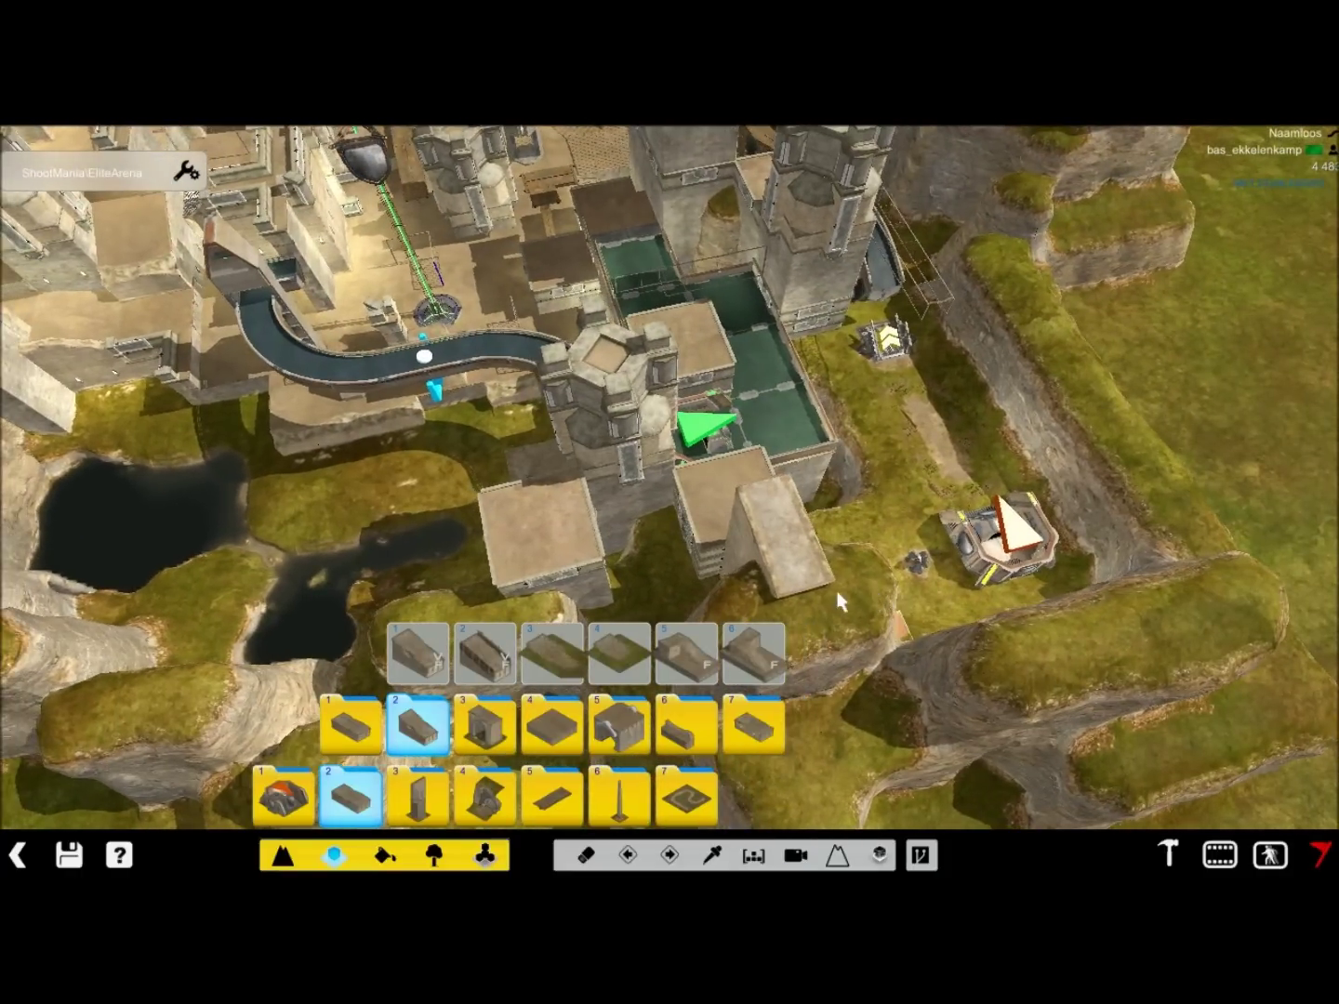
pyautogui.scroll(-5, 795, 582)
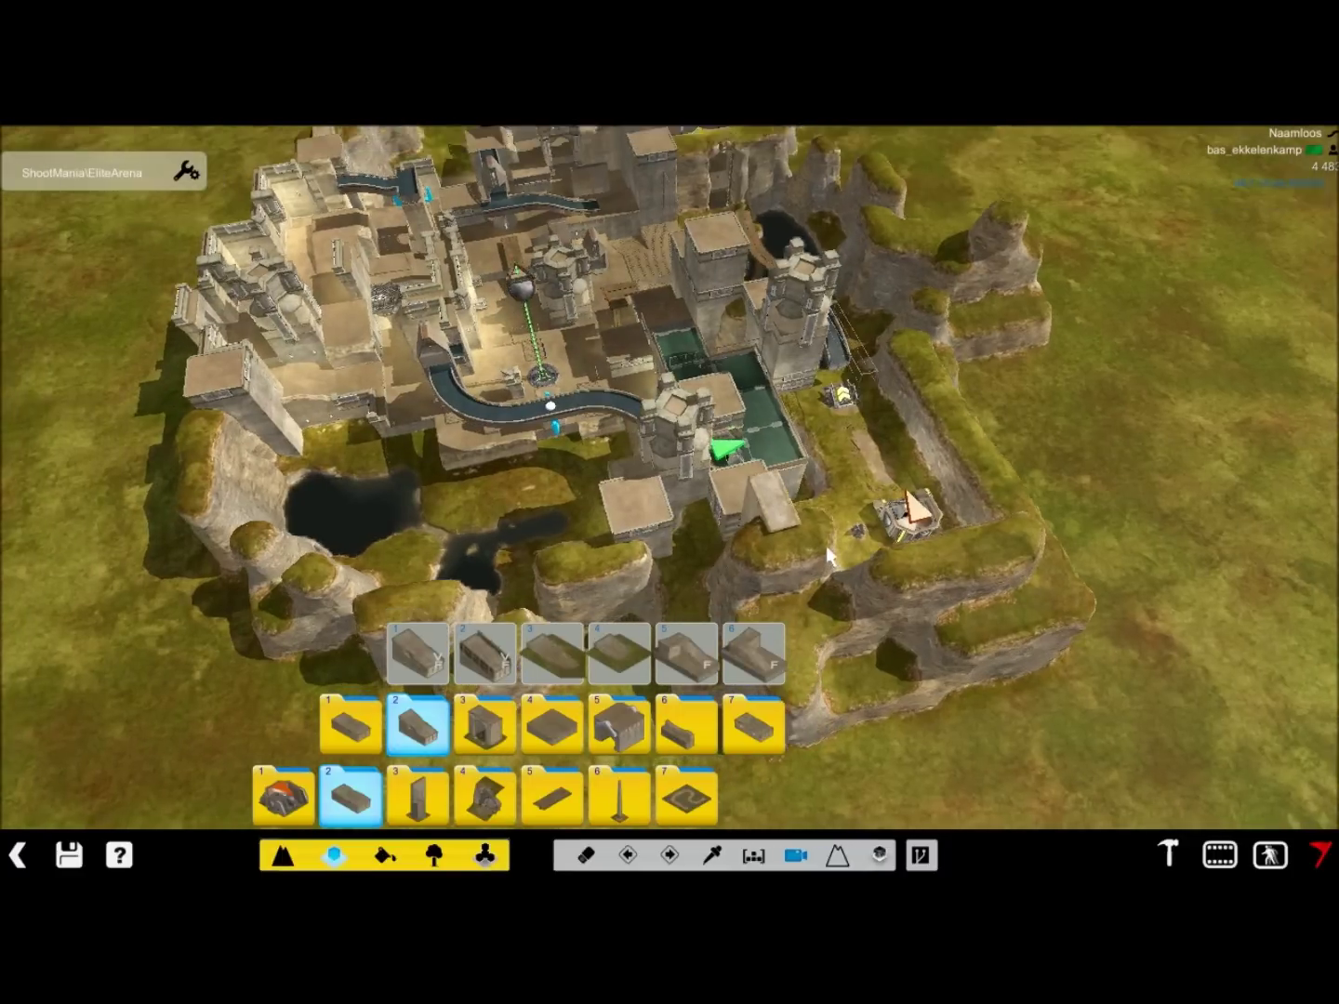
pyautogui.click(69, 858)
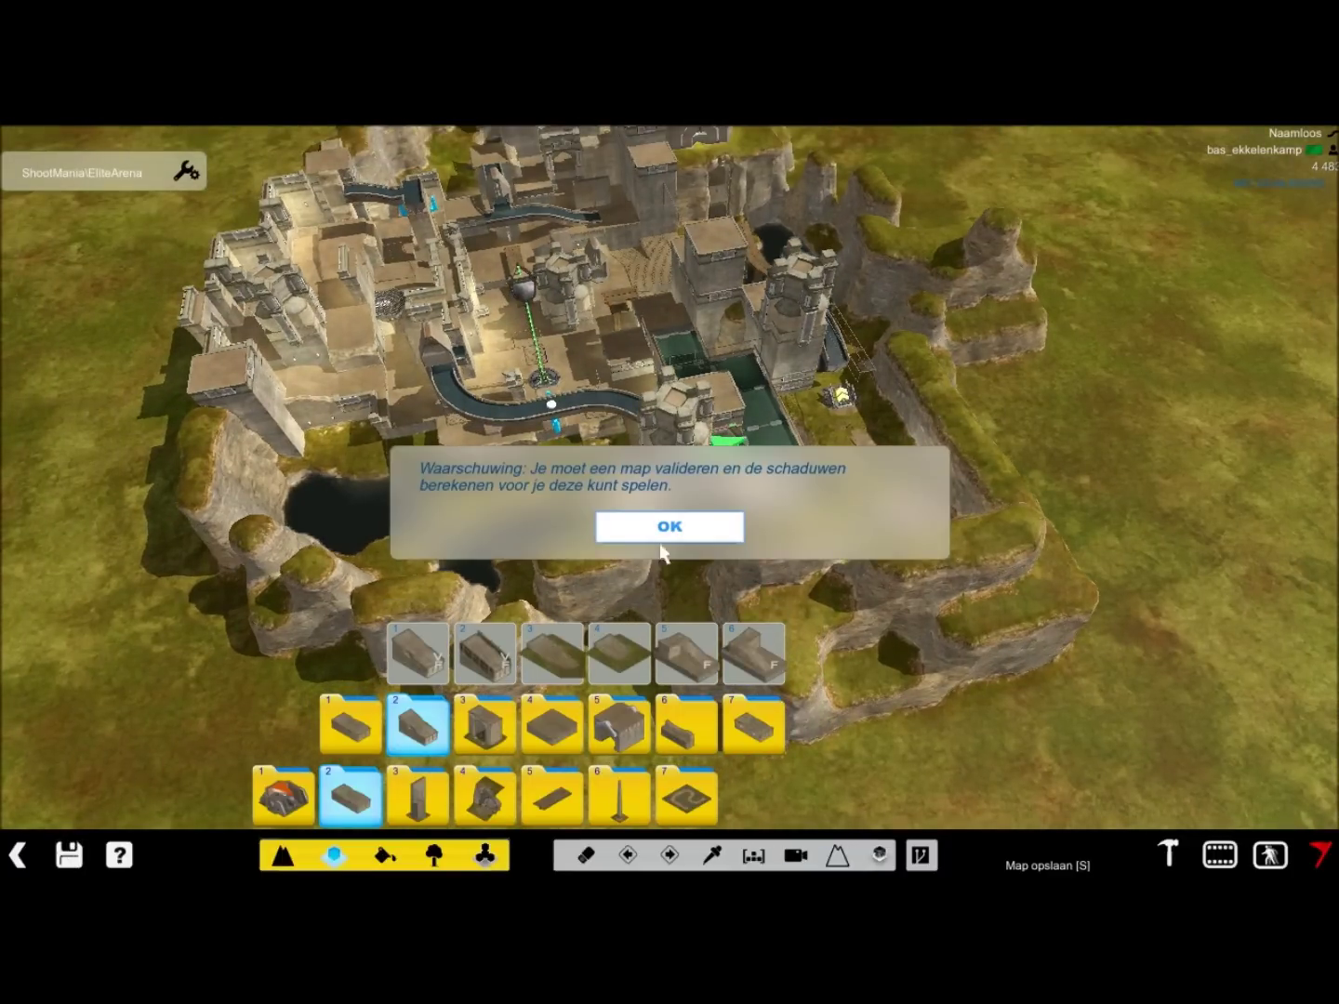
pyautogui.click(663, 529)
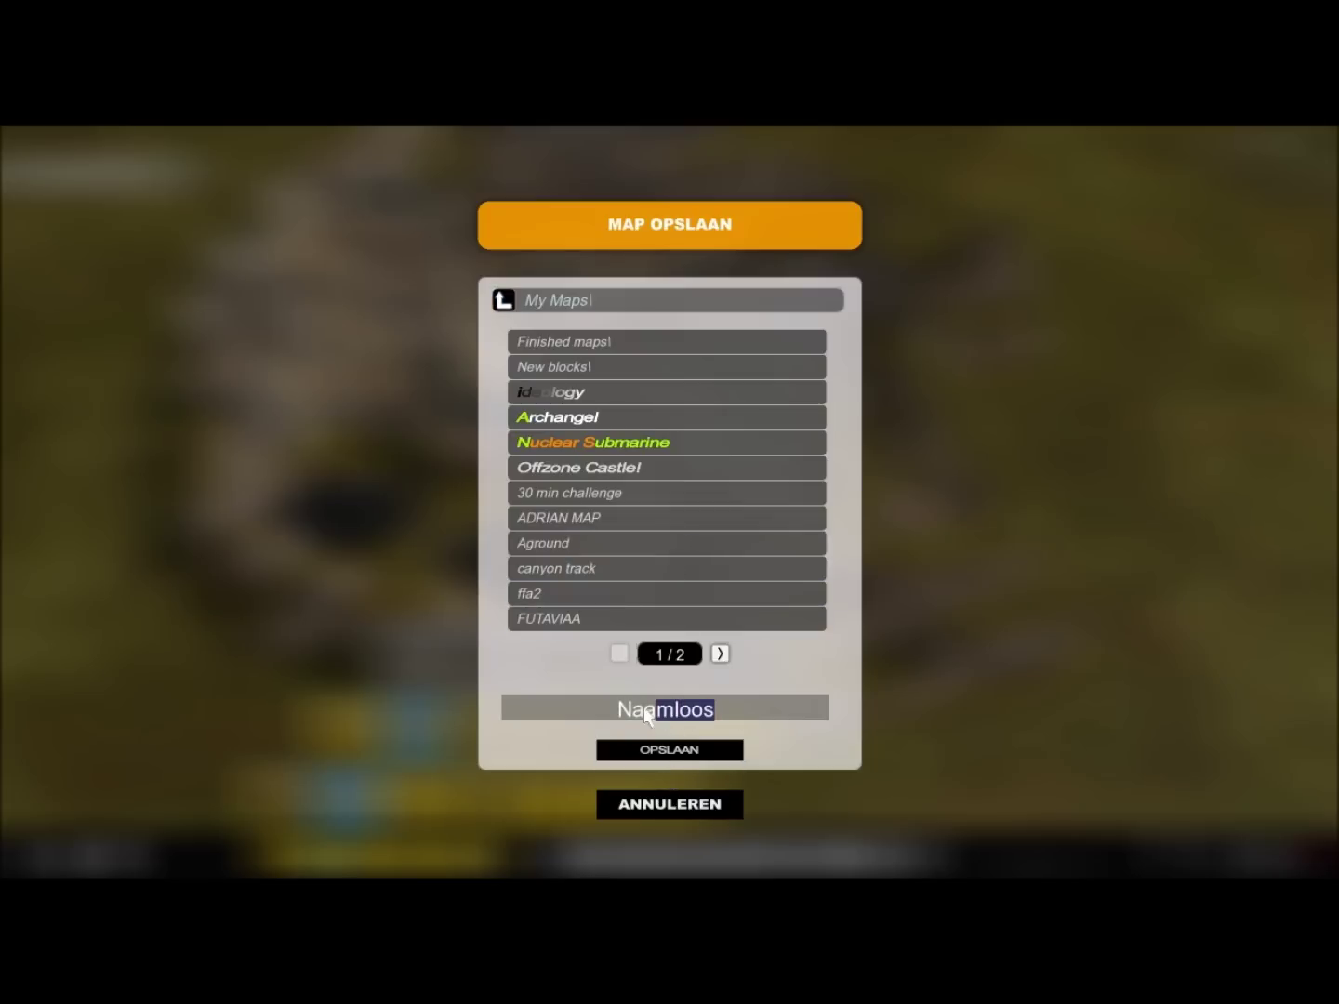